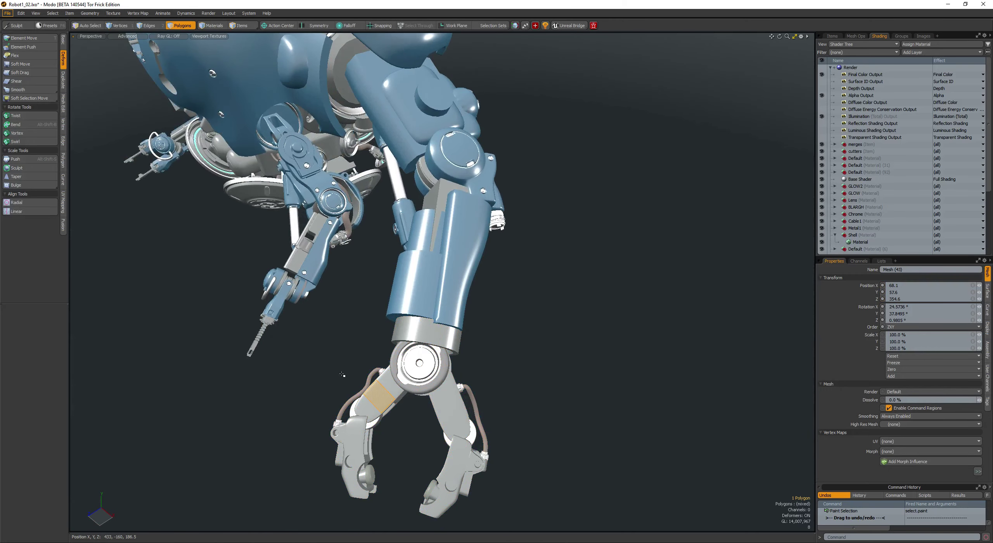
Step: Move the gripper hand's polygons into a new mesh layer named hand and save the scene
key("a")
key("ctrl+x")
key("5")
key("n")
key("3")
key("ctrl+v")
type("ar")
type("and")
key("Return")
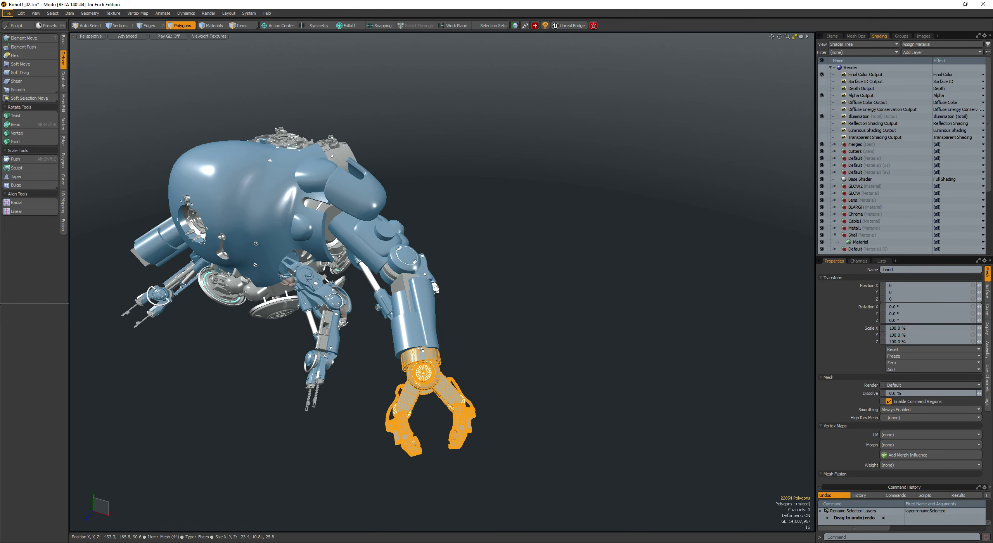
left_click_drag(431, 333, 451, 340, "alt")
scroll(478, 346, "down", 2)
key("ctrl+s")
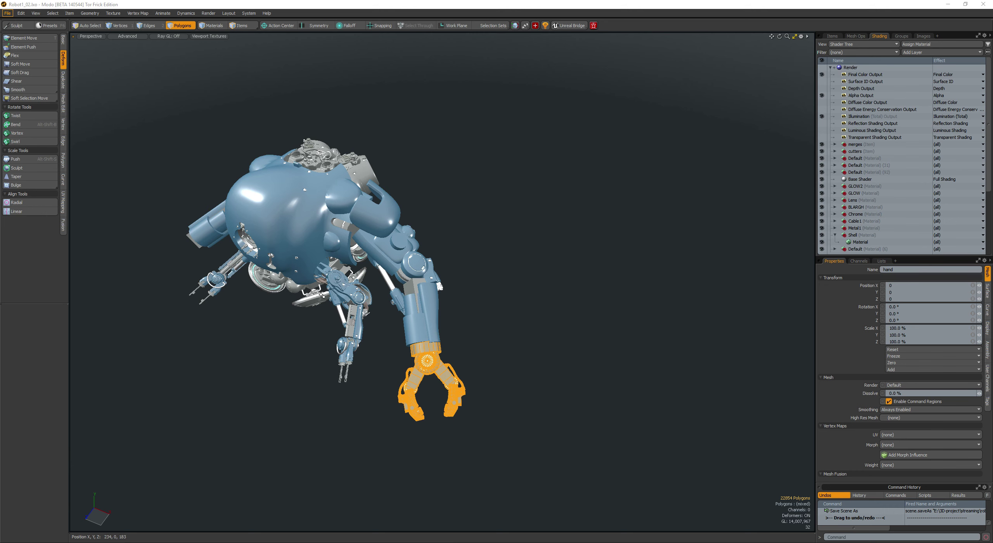
Step: Cut the connected polygons of the forearm piece beside the wrist and paste them into a new mesh layer
left_click_drag(319, 307, 321, 313, "alt")
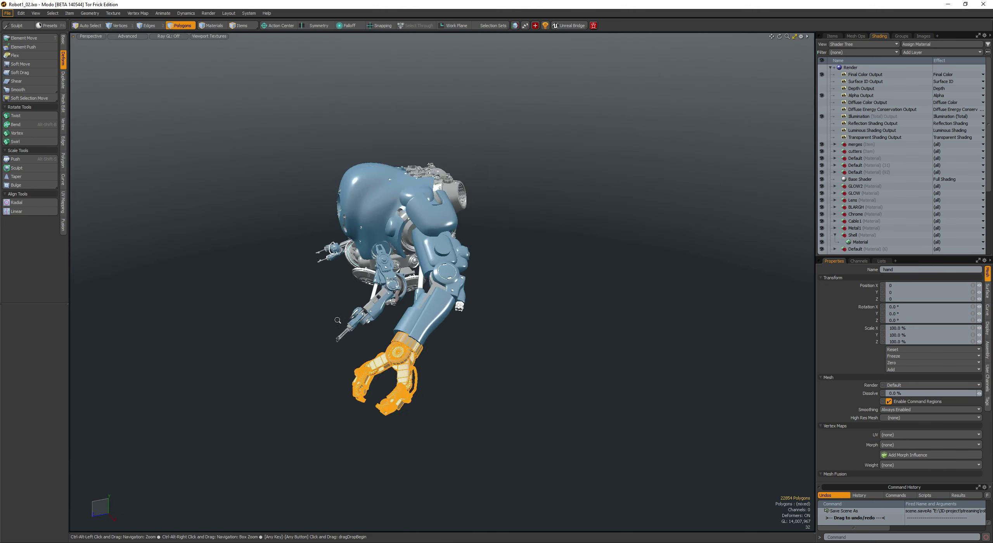
scroll(365, 295, "up", 3)
scroll(438, 349, "up", 5)
left_click(439, 349)
double_click(439, 349)
mouse_move(439, 349)
left_mouse_down("alt+shift")
mouse_move(401, 316)
mouse_move(413, 318)
mouse_move(355, 310)
mouse_move(437, 361)
left_mouse_up("alt+shift")
key("ctrl+x")
key("n")
key("ctrl+v")
scroll(398, 315, "up", 2)
key("2")
left_click_drag(440, 369, 465, 336, "alt")
key("3")
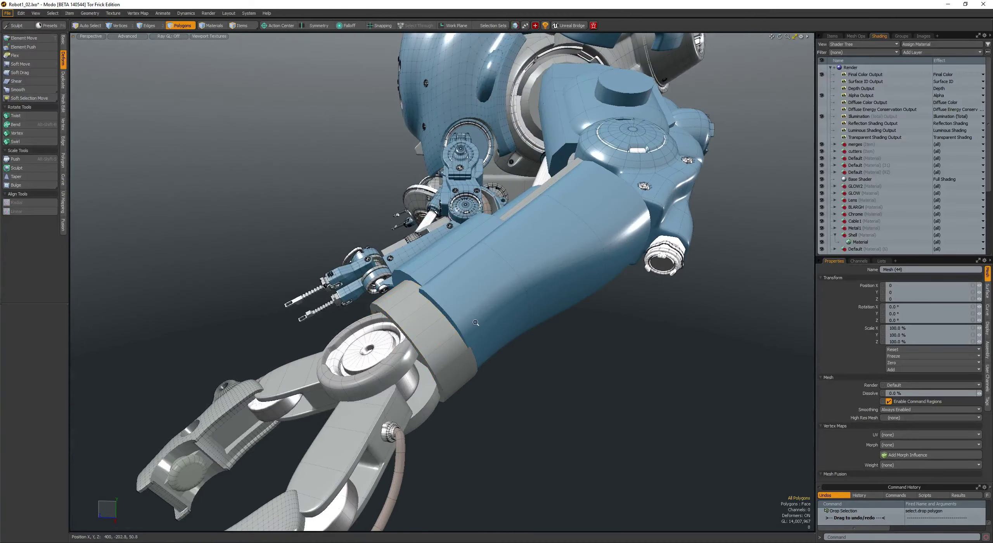
Step: Select the outer forearm cover's mesh and polygons, and set the action center to Selection
scroll(473, 328, "down", 4)
key("5")
left_click(510, 305)
key("3")
double_click(516, 299)
key("w")
key("alt+a")
left_click_drag(508, 310, 450, 309, "alt")
scroll(520, 287, "up", 2)
key("q")
Step: Cut the outer forearm cover into its own new mesh layer and convert it to plain face polygons
left_click(507, 300)
scroll(505, 295, "down", 4)
double_click(499, 300)
key("ctrl+x")
key("n")
key("ctrl+v")
key("shift+Tab")
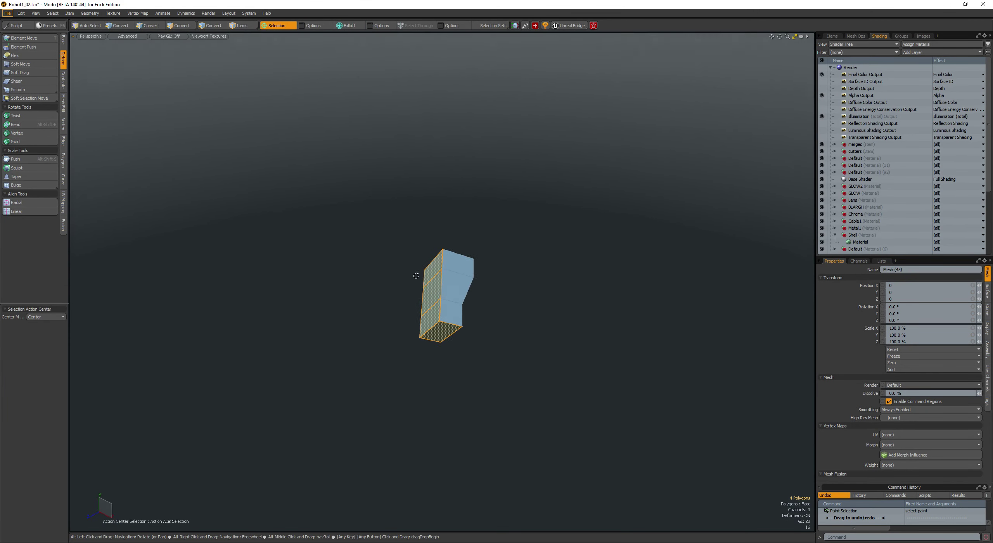
Step: Delete the unneeded inner and end polygons of the isolated forearm cover to leave an open C-shaped shell
double_click(454, 295)
key("Delete")
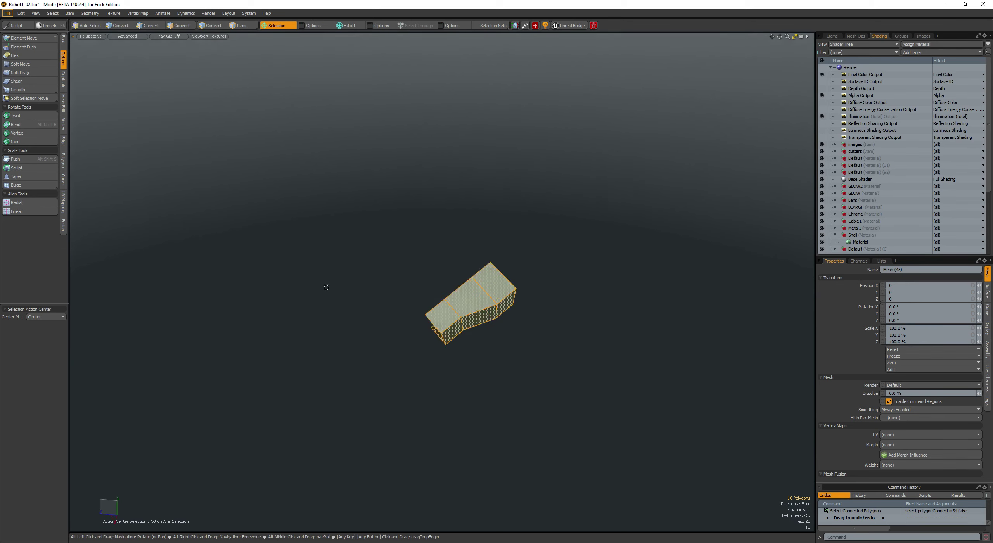
left_click_drag(452, 296, 464, 328, "alt")
double_click(451, 322)
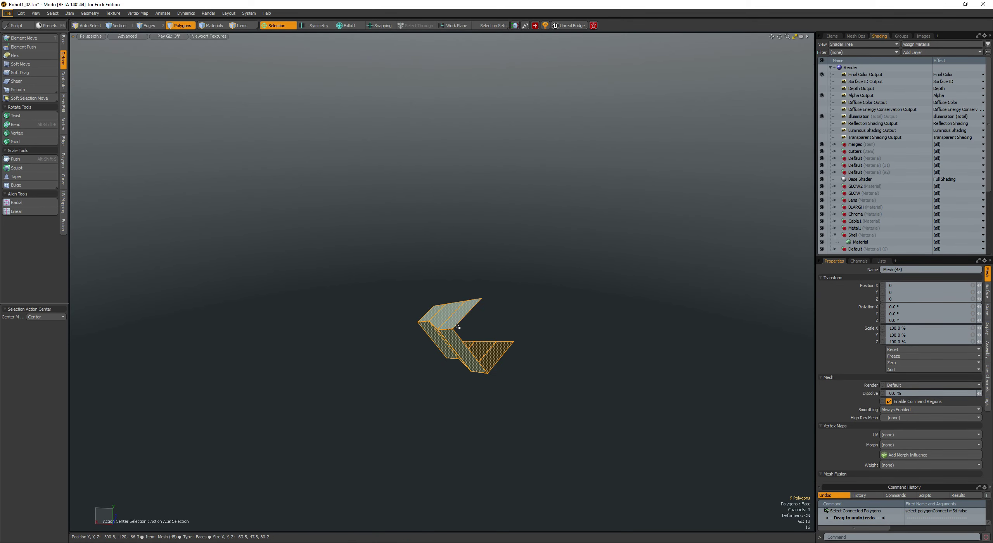
Step: Flip the open shell's polygons and thicken the shell
key("f")
key("shift+f")
left_click(476, 322)
left_click_drag(475, 321, 559, 330)
key("space")
Step: Preview the thickened forearm shell as a smooth subdivision surface and convert it back to faces
left_click(361, 326)
double_click(383, 324)
key("shift+Tab")
left_click(355, 326)
scroll(559, 331, "down", 3)
left_click(506, 337)
left_click(503, 339)
double_click(504, 338)
key("shift+Tab")
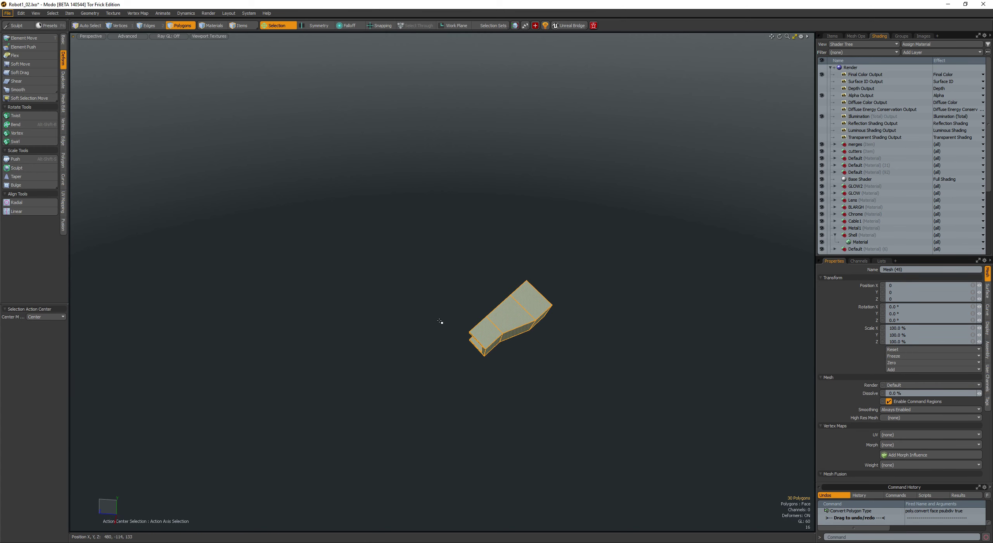
Step: Bevel the narrow rim polygons on both open sides of the thickened shell to extend its wrist-side section
left_click_drag(446, 324, 501, 316, "alt")
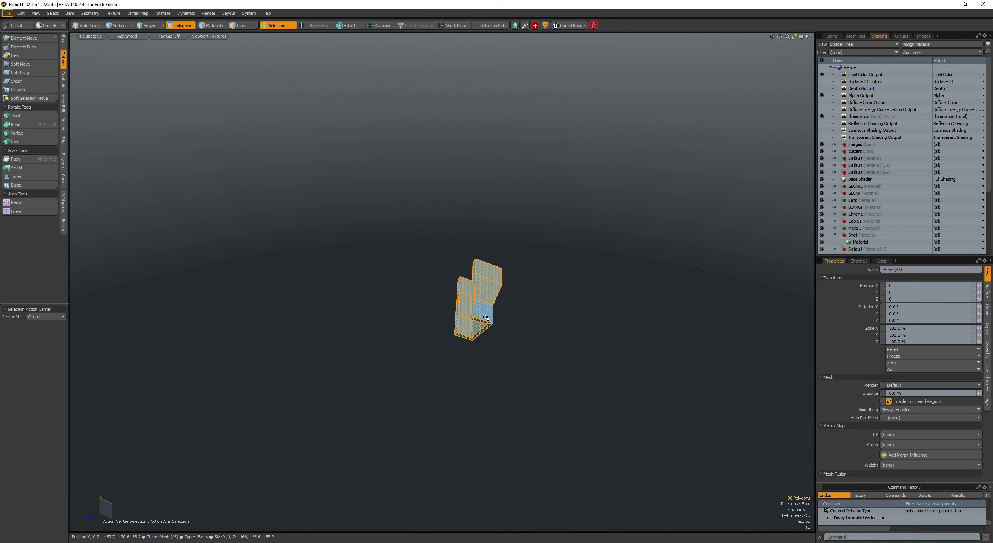
scroll(464, 317, "up", 5)
left_click(485, 298)
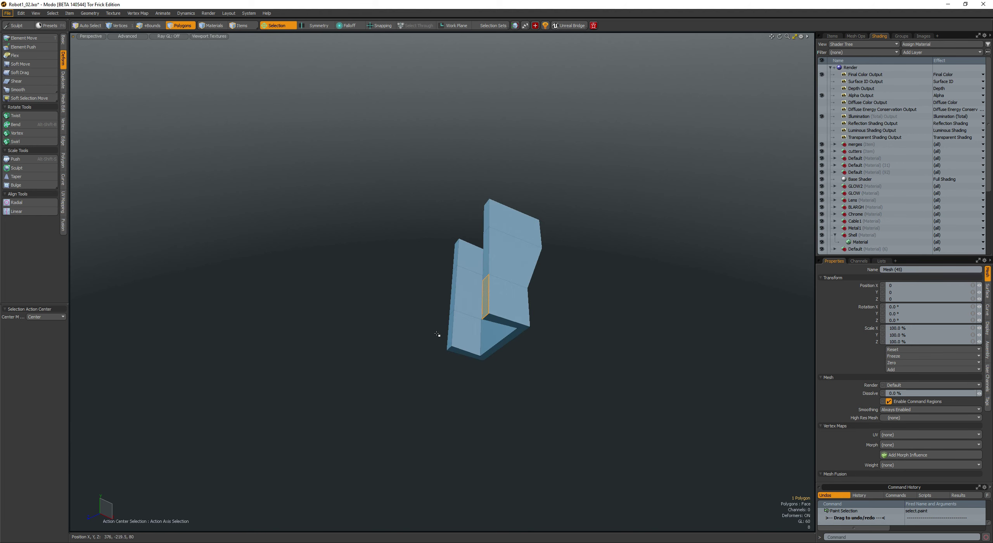
left_click(449, 332, "shift")
left_click_drag(443, 336, 405, 293, "alt")
key("b")
mouse_move(406, 294)
left_mouse_down("alt")
mouse_move(399, 339)
mouse_move(415, 351)
left_mouse_up("alt")
key("space")
key("space")
key("space")
Step: Move the extended rim of the shell to reshape it, and unhide the rest of the robot
mouse_move(458, 300)
right_mouse_down()
mouse_move(474, 237)
mouse_move(475, 268)
right_mouse_up()
key("w")
left_click_drag(437, 262, 494, 268, "alt")
key("alt+a")
key("space")
key("w")
key("space")
key("space")
key("u")
Step: Convert the forearm shell to Catmull-Clark subdivision and isolate it by hiding everything else
left_click(492, 269)
double_click(490, 270)
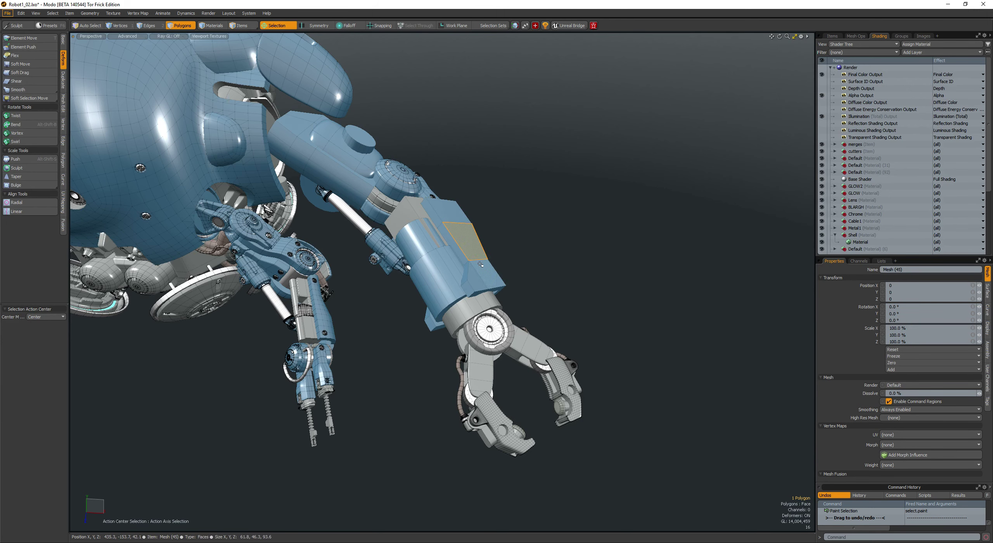
key("Tab")
left_click_drag(516, 267, 403, 319, "alt")
key("shift+h")
key("shift+Tab")
key("shift+Tab")
Step: Select polygons along the isolated shell's rim and examine its rounded side step from several angles
left_click(460, 323)
left_click(467, 356, "shift")
left_click(496, 358, "shift")
double_click(491, 349)
mouse_move(490, 349)
left_mouse_down("alt")
mouse_move(467, 346)
mouse_move(483, 343)
left_mouse_up("alt")
left_click_drag(483, 343, 408, 314, "alt")
mouse_move(407, 314)
left_mouse_down()
mouse_move(435, 293)
mouse_move(367, 320)
left_mouse_up()
key("l")
left_click(442, 281)
left_click_drag(367, 320, 384, 222, "ctrl+alt")
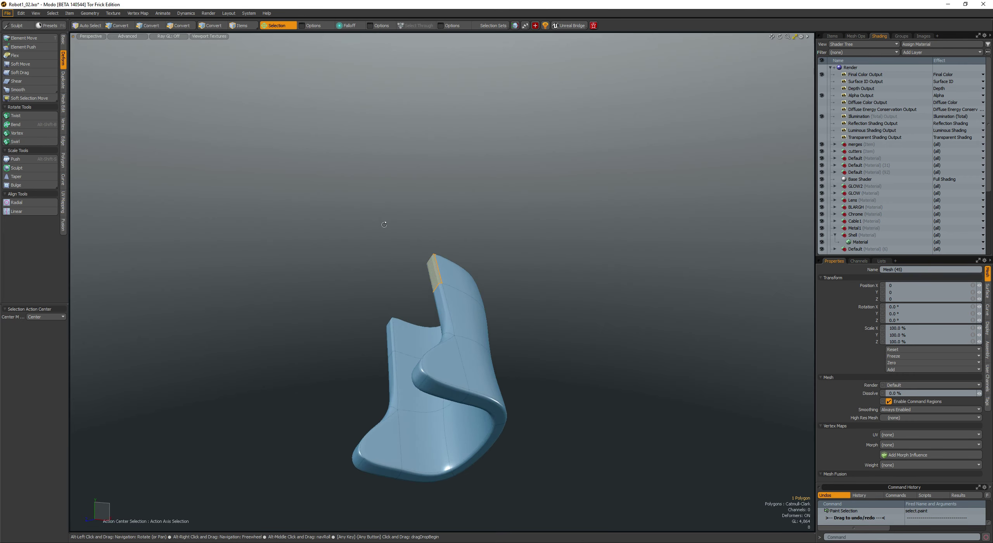
Step: Adjust the rim polygons at the shell's side step and save the scene with the whole robot visible
mouse_move(455, 395)
left_mouse_down()
mouse_move(477, 406)
mouse_move(468, 407)
left_mouse_up()
left_click(487, 397)
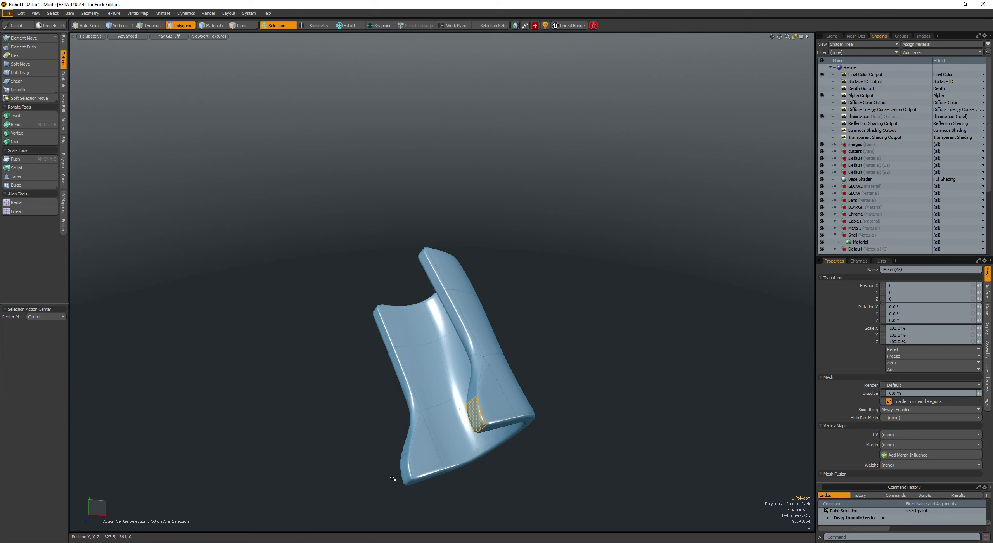
left_click(404, 432)
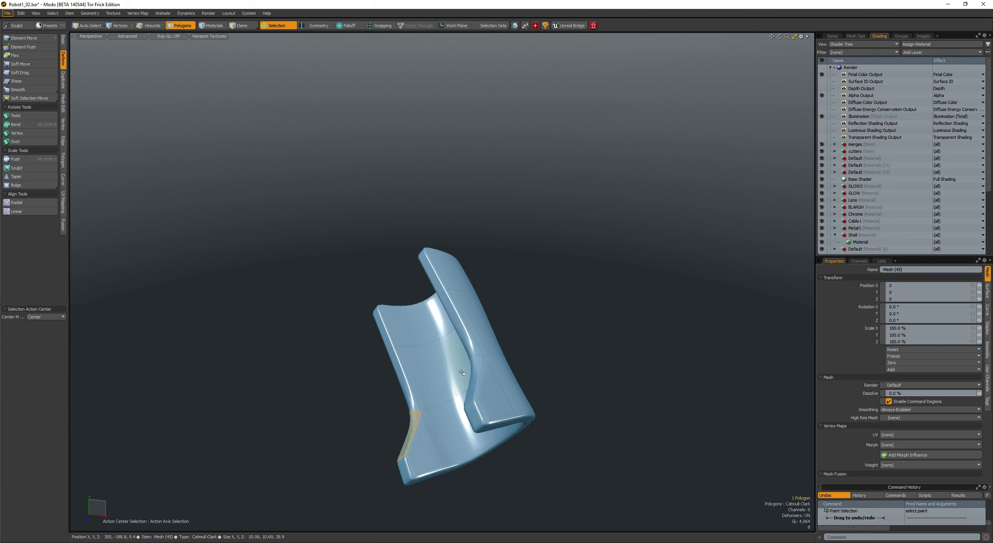
left_click(474, 365)
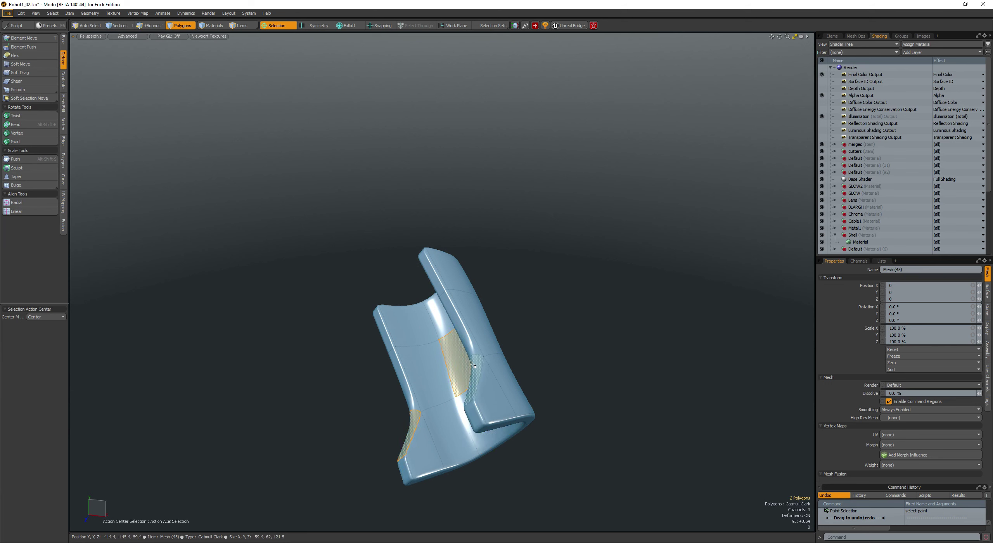
left_click(412, 429)
left_click_drag(412, 429, 295, 480, "alt")
left_click(417, 411)
key("h")
key("ctrl+s")
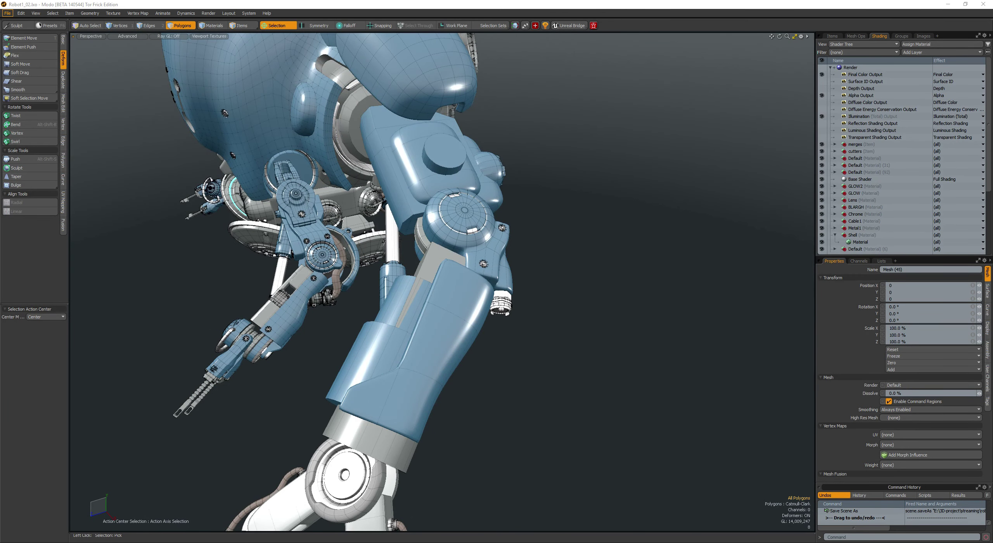
Step: Select the inner forearm cylinder and adjust its scale and position inside the outer cover
mouse_move(553, 259)
left_mouse_down("alt")
mouse_move(467, 325)
mouse_move(504, 345)
mouse_move(471, 329)
mouse_move(482, 322)
mouse_move(456, 323)
left_mouse_up("alt")
double_click(506, 346)
key("r")
key("w")
mouse_move(456, 323)
left_mouse_down("alt")
mouse_move(485, 329)
mouse_move(468, 341)
mouse_move(485, 365)
mouse_move(476, 387)
mouse_move(523, 311)
left_mouse_up("alt")
key("q")
Step: Loop-slice the inner forearm cylinder and bevel its wrist-side section into a raised collar
key("space")
key("alt+c")
left_click(468, 343)
key("space")
key("space")
key("b")
key("space")
Step: Try to bevel a patch of polygons at the wrist end of the forearm collar
scroll(476, 387, "up", 3)
left_click(523, 320, "shift")
scroll(523, 322, "down", 3)
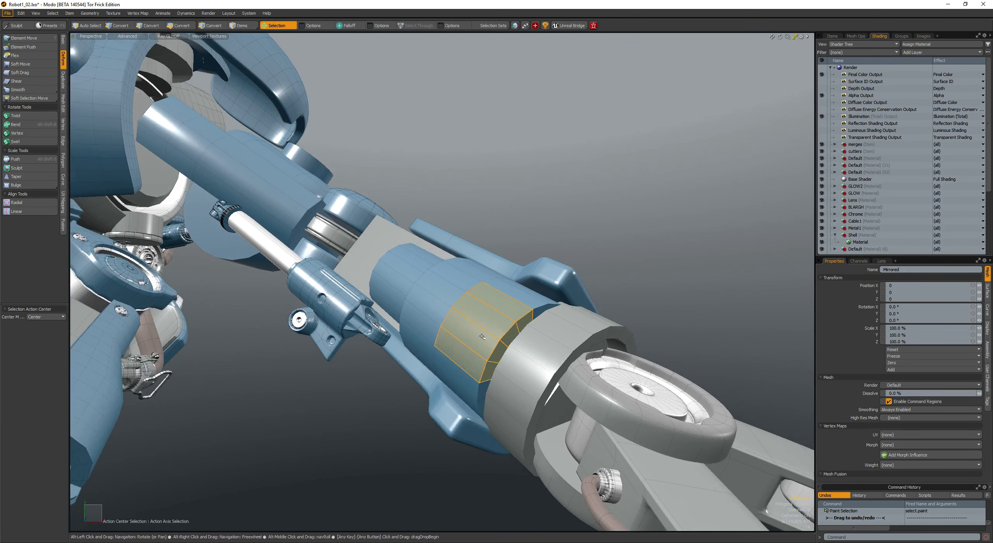
left_click(465, 338)
key("b")
left_click(464, 339)
key("ctrl+z")
key("ctrl+z")
key("ctrl+z")
Step: Bevel the selected polygon patches at the collar's wrist end into recessed notches and save the scene
mouse_move(471, 333)
left_mouse_down()
mouse_move(463, 354)
mouse_move(512, 334)
mouse_move(505, 342)
mouse_move(461, 332)
left_mouse_up()
key("b")
key("q")
mouse_move(462, 369)
left_mouse_down("ctrl")
mouse_move(492, 328)
mouse_move(462, 303)
left_mouse_up("ctrl")
key("w")
mouse_move(477, 346)
left_mouse_down()
mouse_move(515, 341)
mouse_move(498, 328)
mouse_move(465, 334)
left_mouse_up()
key("q")
key("r")
key("q")
left_click(345, 469)
key("ctrl+s")
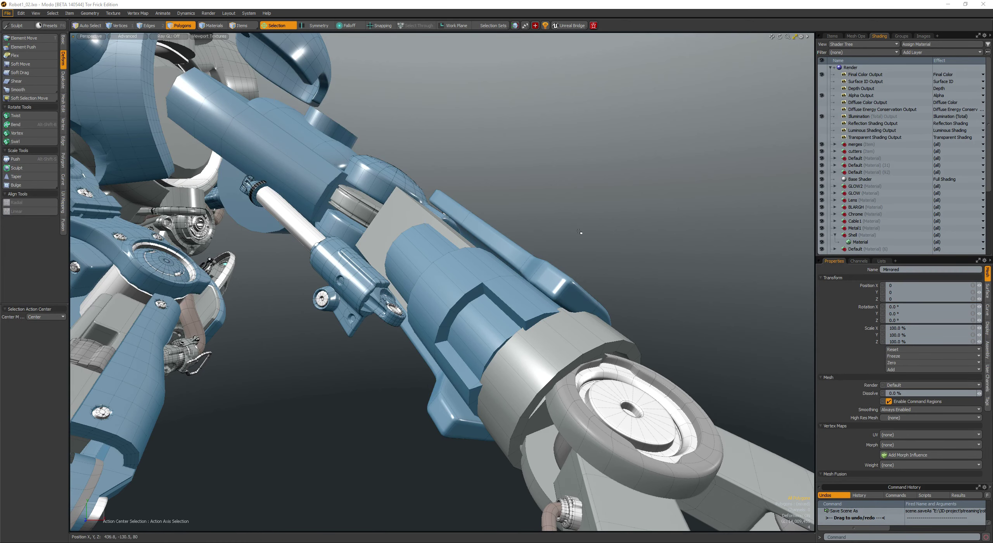
Step: Delete the narrower upper section of the forearm cylinder between the grey block and the collar
left_click_drag(581, 233, 559, 232, "alt")
left_click_drag(559, 233, 582, 233, "ctrl+alt")
double_click(484, 254)
left_click(336, 323)
key("shift+Up")
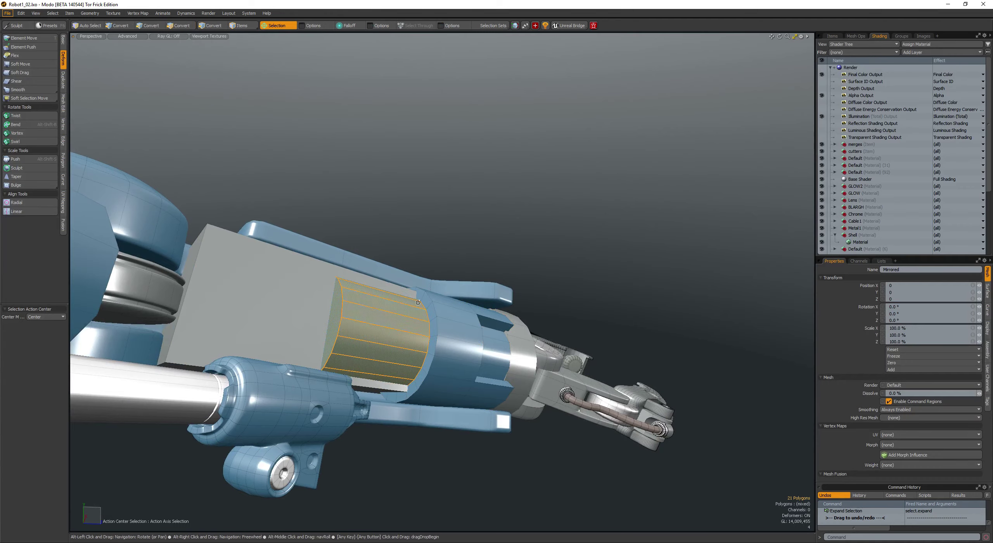
left_click_drag(356, 317, 413, 307, "alt")
key("shift+Up")
key("BackSpace")
Step: Try to bevel the open boundary edges left on the forearm collar
key("alt+2")
key("b")
key("ctrl+z")
key("q")
Step: Try to scale the grey block inside the forearm
key("3")
left_click(421, 302)
left_click(457, 268, "shift")
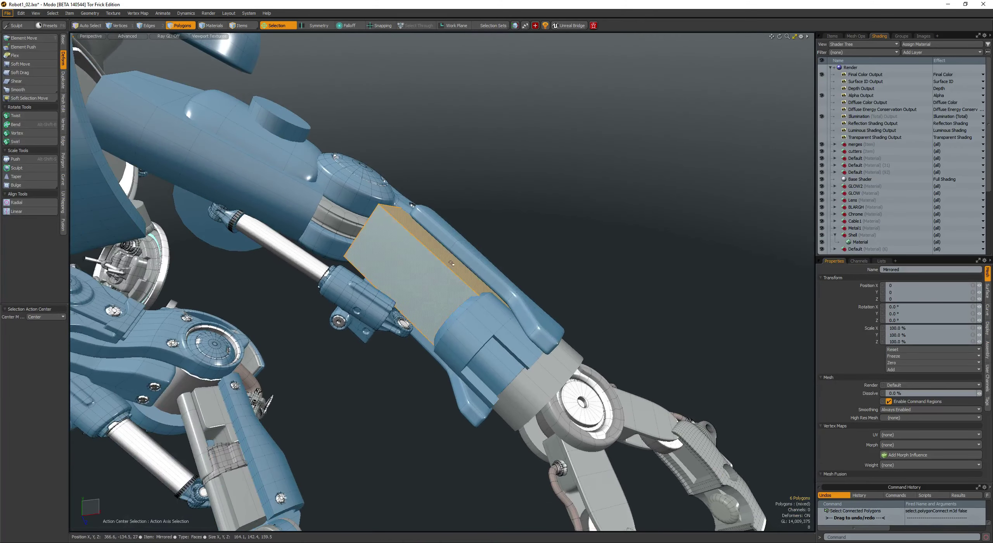
key("r")
left_click_drag(446, 277, 417, 280, "alt")
left_click_drag(409, 289, 334, 302, "alt")
key("space")
Step: Isolate the arm mesh containing the grey block, try to move one of the block's faces, and restore the full model view
double_click(330, 297)
left_click_drag(318, 259, 347, 239, "alt")
key("shift+h")
left_click(347, 239)
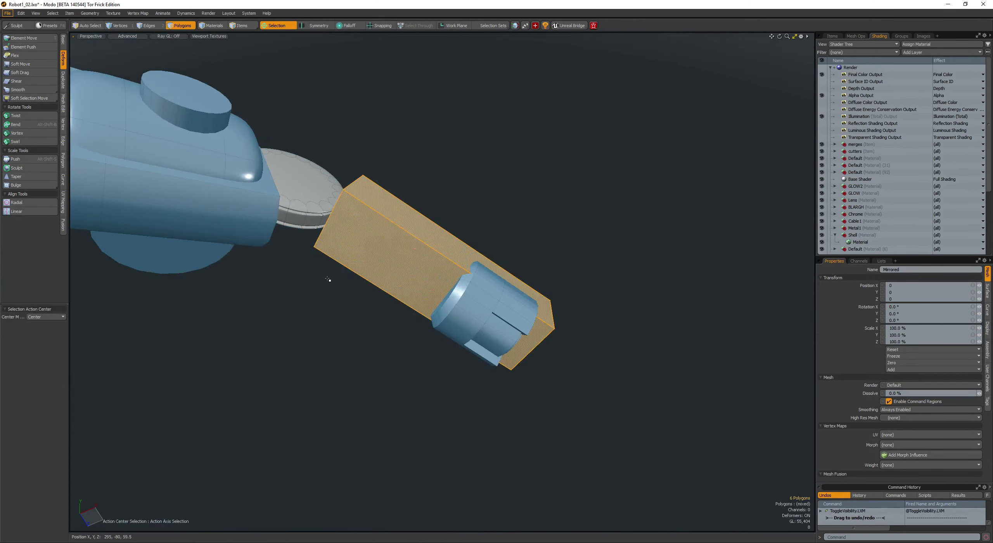
left_click_drag(412, 279, 458, 258, "alt")
left_click(477, 288)
left_click(546, 386)
key("w")
key("space")
left_click(509, 309)
key("w")
key("shift+h")
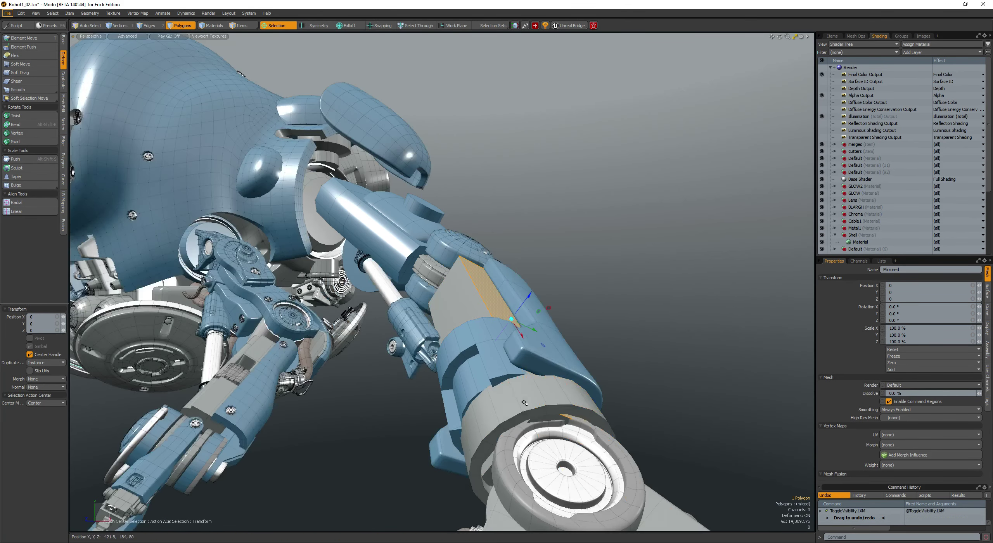
Step: Delete the whole grey block between the elbow and the forearm collar
left_click_drag(499, 300, 513, 293, "alt")
key("space")
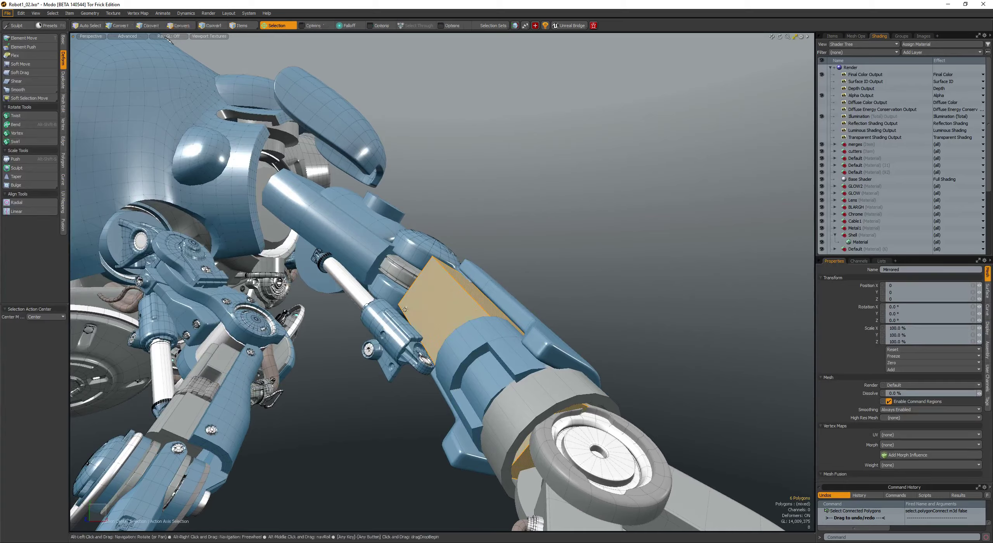
left_click_drag(405, 309, 365, 359, "alt")
key("Delete")
Step: Add a single loop slice along the middle of the forearm shell's rim thickness
key("alt+w")
mouse_move(500, 330)
left_mouse_down("alt")
mouse_move(423, 310)
mouse_move(357, 330)
mouse_move(480, 297)
mouse_move(494, 326)
left_mouse_up("alt")
left_click_drag(494, 326, 559, 328, "ctrl+alt")
key("5")
left_click(459, 319)
key("space")
key("space")
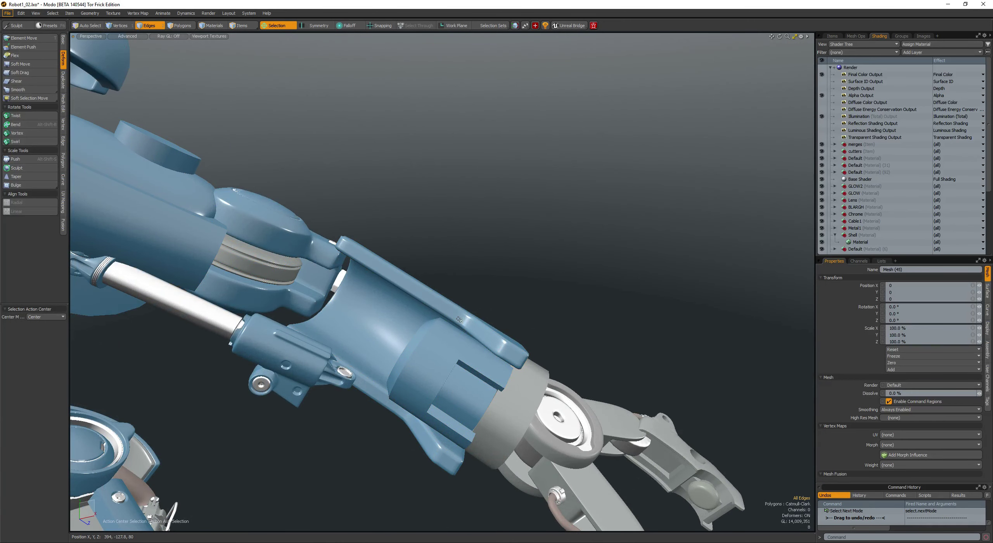
key("space")
key("alt+c")
left_click(464, 325)
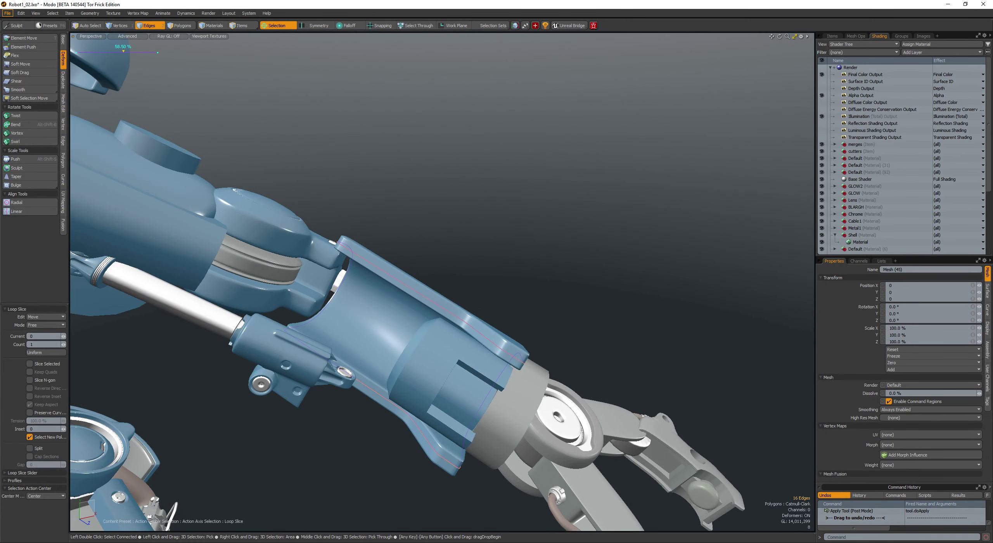
Step: Bevel the new edge loop on the shell's rim and bevel the resulting polygon strip into a groove
key("b")
key("space")
left_click_drag(459, 324, 454, 361, "ctrl+alt")
key("alt+3")
key("shift+Down")
left_click_drag(454, 361, 414, 349, "alt")
key("b")
key("space")
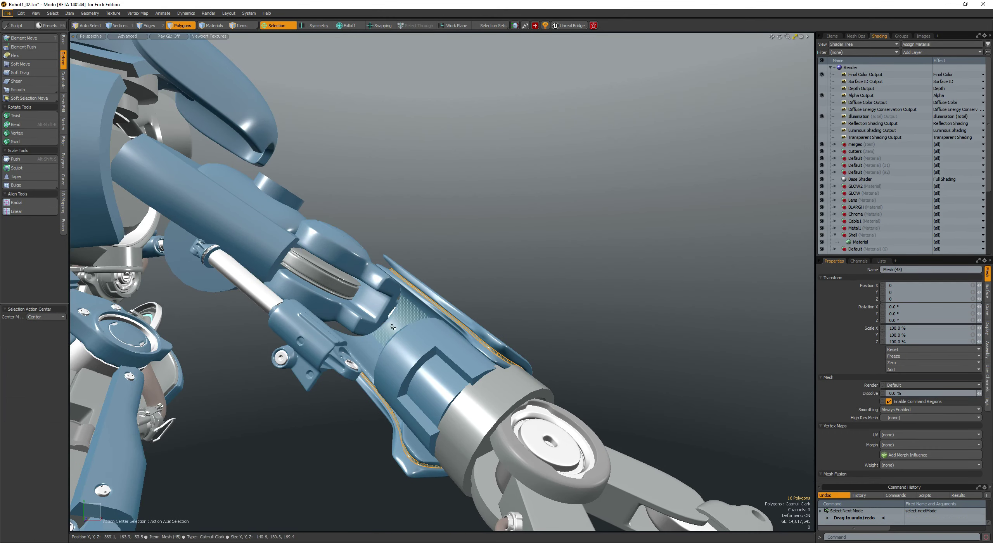
Step: Select the forearm shell's inner surface along with its rim strip and give them a white material
double_click(391, 326, "shift")
mouse_move(487, 393)
left_mouse_down("alt")
mouse_move(549, 325)
mouse_move(466, 310)
left_mouse_up("alt")
key("5")
left_click(551, 323, "shift")
key("space")
left_click(552, 323)
scroll(466, 252, "up", 4)
left_click(473, 230)
left_click_drag(473, 231, 438, 255, "alt")
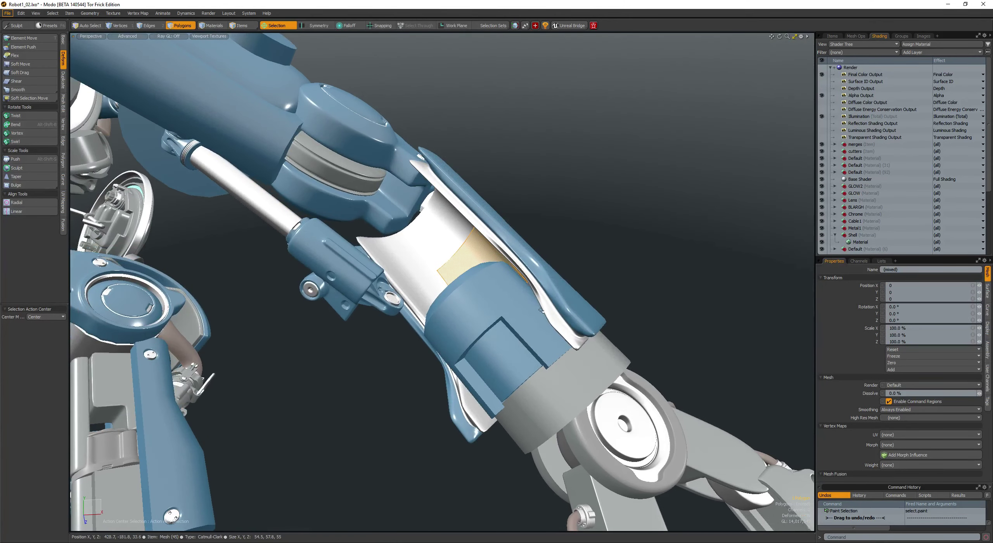
Step: Isolate the forearm shell together with the gripper hand
left_click(561, 307)
key("l")
scroll(565, 323, "down", 4)
mouse_move(565, 324)
left_mouse_down("alt")
mouse_move(419, 295)
mouse_move(411, 319)
mouse_move(492, 337)
mouse_move(526, 256)
left_mouse_up("alt")
key("2")
left_click(411, 319)
scroll(411, 319, "down", 3)
key("3")
scroll(495, 338, "up", 4)
double_click(499, 341)
key("shift+h")
Step: Select the short edge run crossing the shell's rim at the bend and remove it
key("2")
left_click(526, 254)
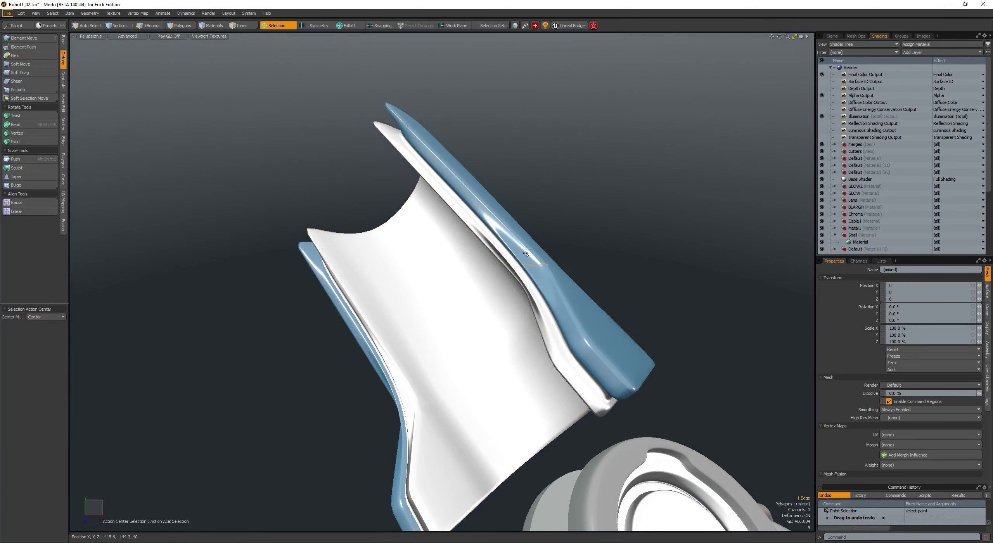
left_click_drag(315, 409, 419, 408, "alt")
key("F4")
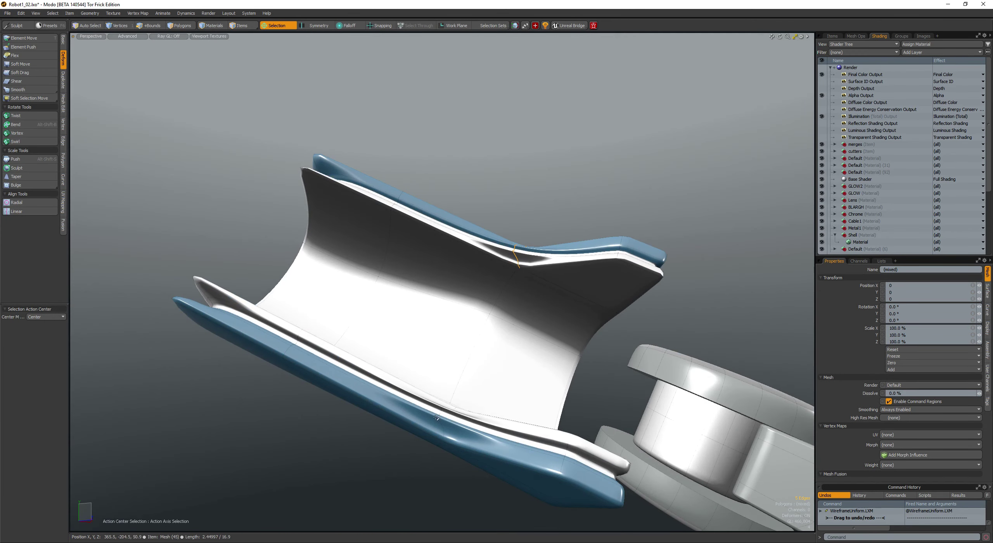
key("BackSpace")
left_click_drag(408, 355, 415, 442, "alt")
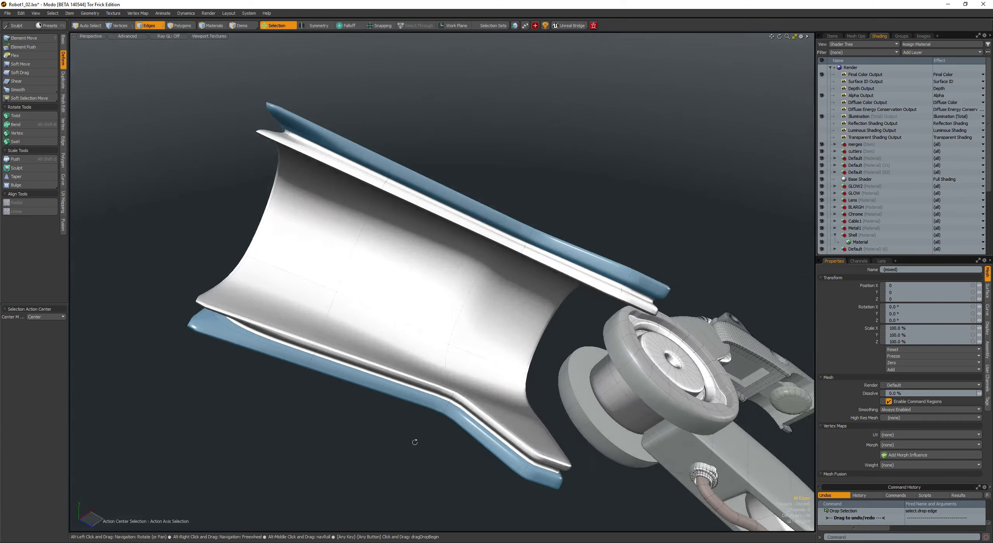
Step: Select the edge loop crossing the shell's rim near the elbow end and remove it
key("3")
left_click(392, 404)
left_click_drag(392, 404, 313, 229, "alt")
scroll(323, 386, "down", 3)
key("space")
scroll(313, 228, "down", 3)
scroll(314, 228, "up", 2)
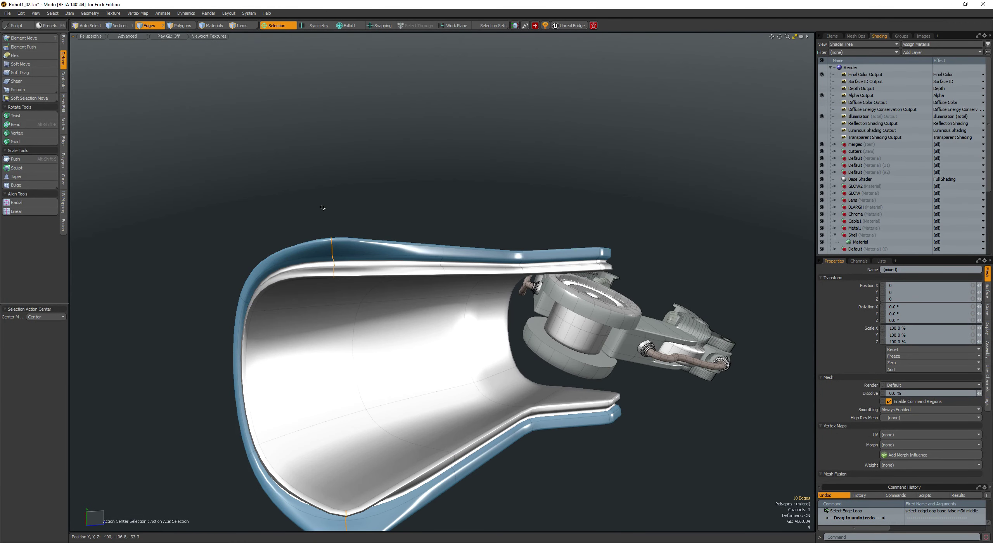
key("BackSpace")
Step: Select polygons along the blue outer rim of the isolated forearm shell
key("space")
double_click(299, 254)
mouse_move(298, 255)
left_mouse_down("alt")
mouse_move(374, 246)
mouse_move(369, 225)
left_mouse_up("alt")
left_click(330, 270, "shift")
double_click(373, 243, "shift")
left_click_drag(369, 225, 425, 361, "alt")
left_click_drag(420, 400, 421, 392, "shift")
left_click_drag(323, 368, 571, 287, "alt")
double_click(371, 331, "shift")
left_click(370, 326)
scroll(367, 327, "down", 3)
scroll(572, 293, "up", 2)
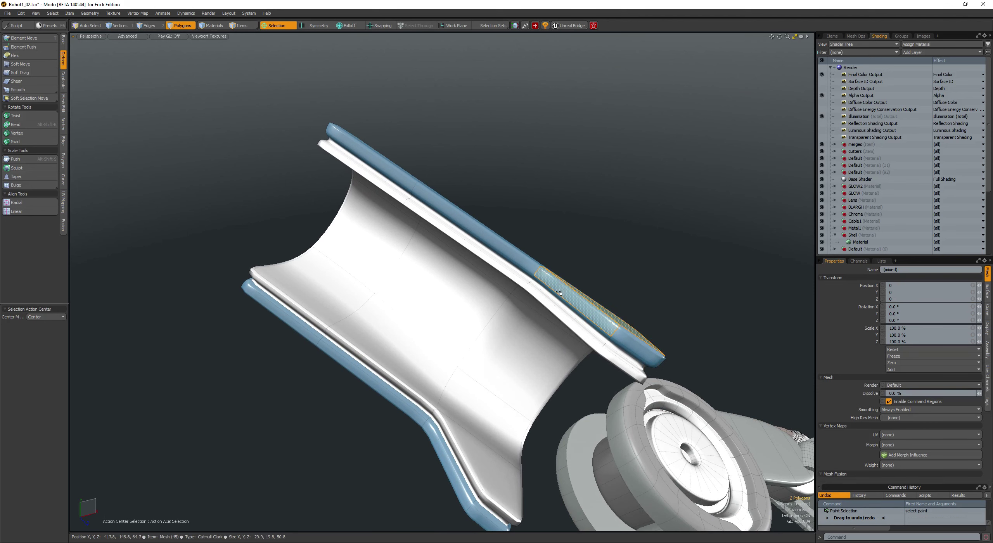
left_click(559, 294)
scroll(543, 271, "up", 4)
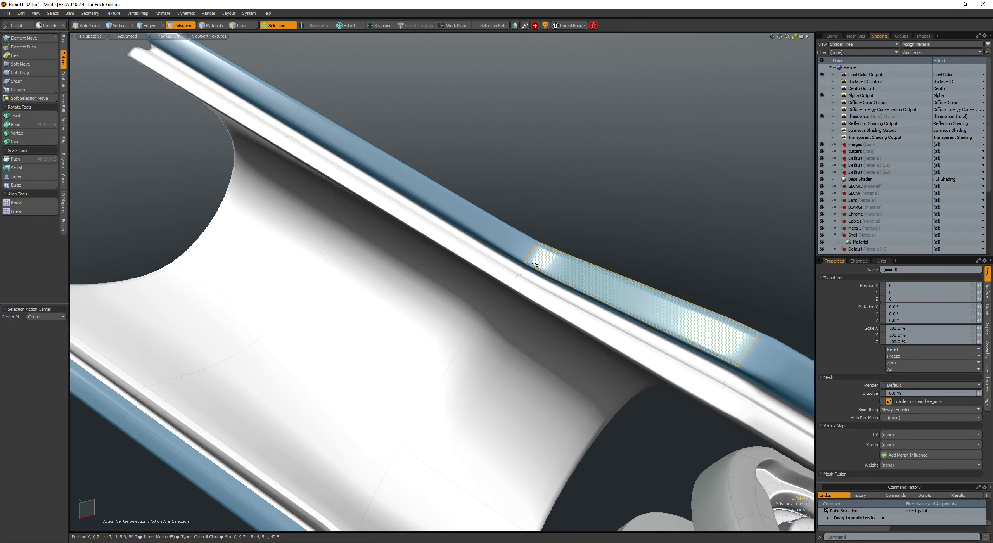
Step: Extend the polygon selection along the shell's rim near the bend, undoing one mistaken pick
scroll(525, 267, "up", 2)
mouse_move(516, 269)
left_mouse_down()
mouse_move(529, 278)
mouse_move(388, 268)
left_mouse_up()
key("shift+Up")
mouse_move(472, 256)
left_mouse_down("alt")
mouse_move(403, 315)
mouse_move(355, 318)
mouse_move(410, 322)
mouse_move(434, 282)
mouse_move(408, 288)
mouse_move(526, 329)
mouse_move(574, 307)
mouse_move(508, 337)
mouse_move(415, 285)
mouse_move(458, 355)
left_mouse_up("alt")
left_click(446, 332)
scroll(442, 328, "up", 2)
key("space")
left_click(426, 289, "shift")
key("ctrl+z")
key("space")
double_click(418, 296)
left_click(530, 330)
scroll(507, 337, "down", 3)
scroll(414, 284, "up", 3)
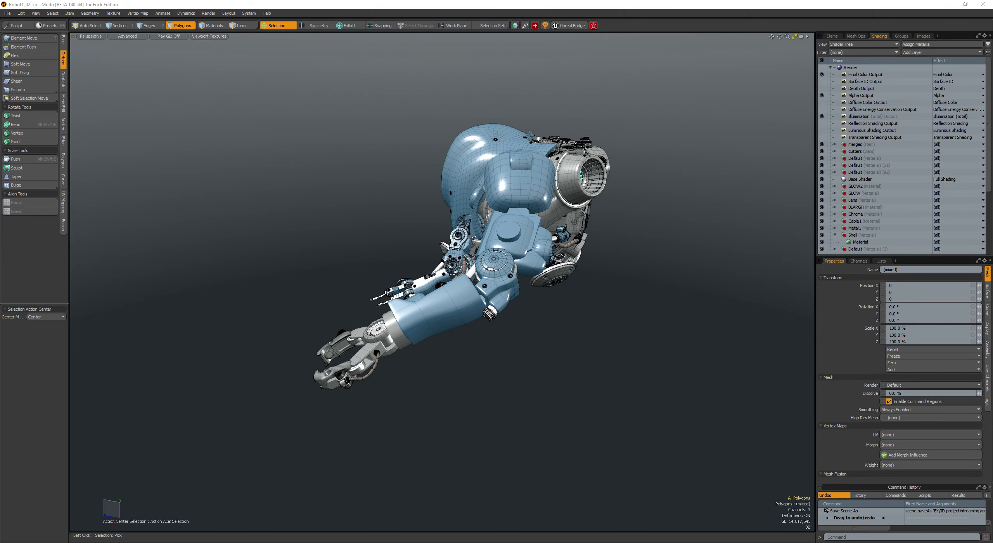
Step: Examine the reworked forearm shell, its white inner surface and the collar from several angles
left_click_drag(465, 339, 598, 377, "alt")
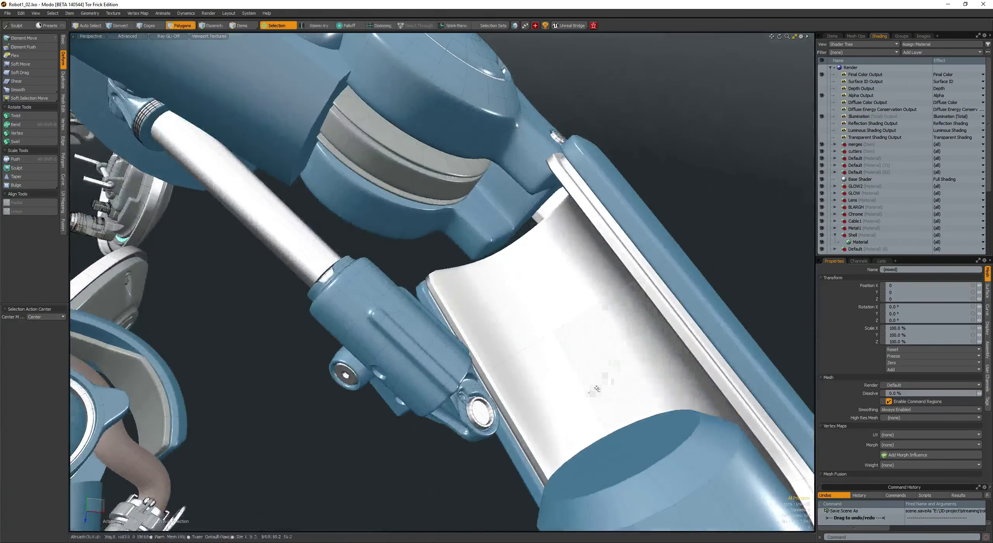
left_click_drag(667, 361, 485, 325, "ctrl+alt")
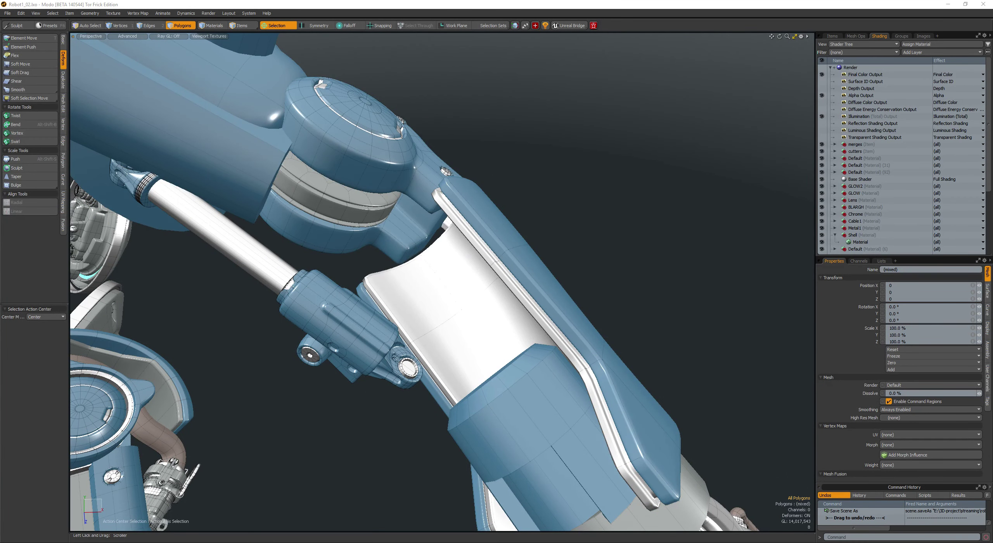
left_click_drag(637, 249, 513, 248, "ctrl+alt")
left_click_drag(512, 249, 621, 221, "alt")
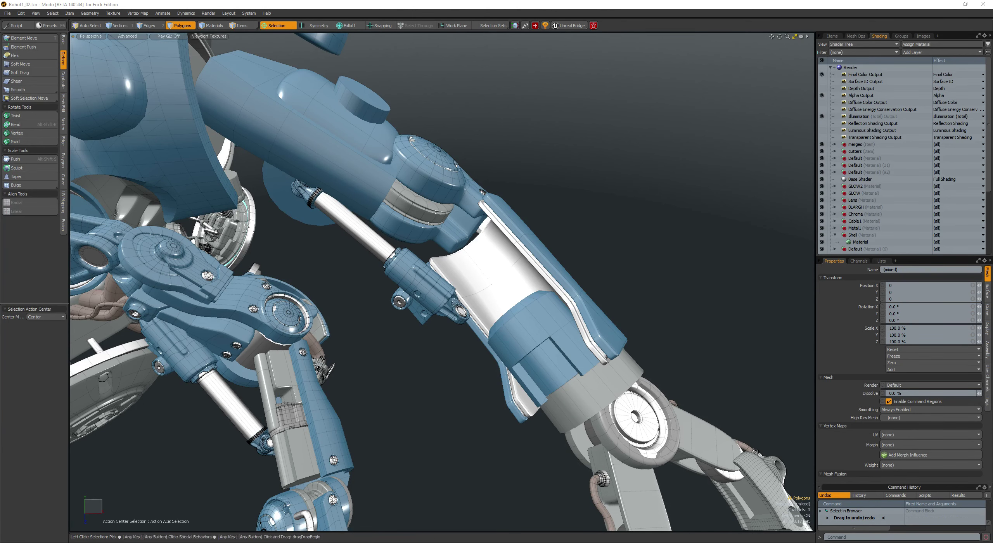
Step: Drop the Cast01.lxl preset parts beside the forearm, select the loose parts and remove them from their spot
scroll(612, 128, "down", 6)
scroll(612, 128, "up", 1)
left_click_drag(722, 170, 642, 181, "alt")
scroll(638, 193, "up", 5)
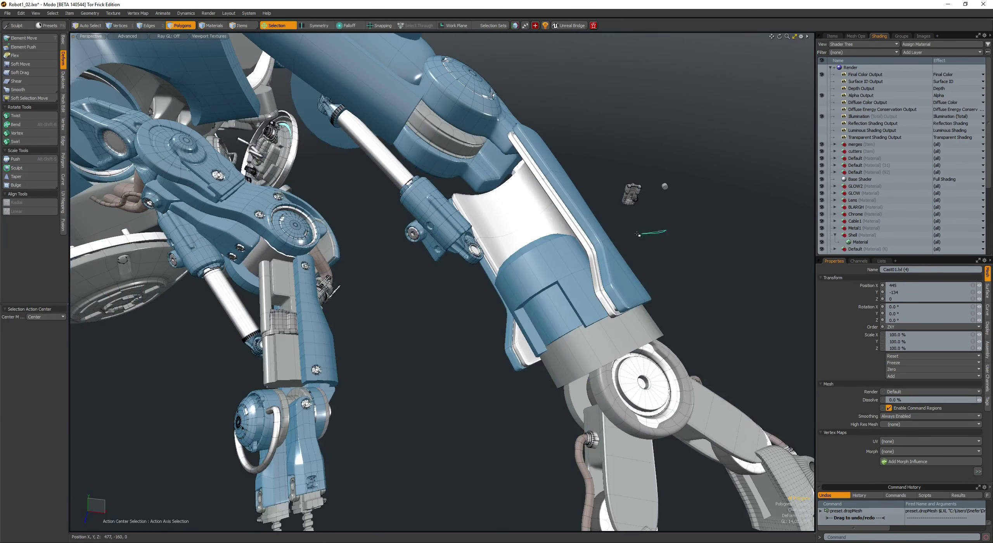
right_click_drag(625, 157, 662, 242)
key("Delete")
Step: Paste the copied detail part into the mesh containing the forearm collar and frame it
key("5")
left_click(559, 279)
scroll(555, 280, "down", 4)
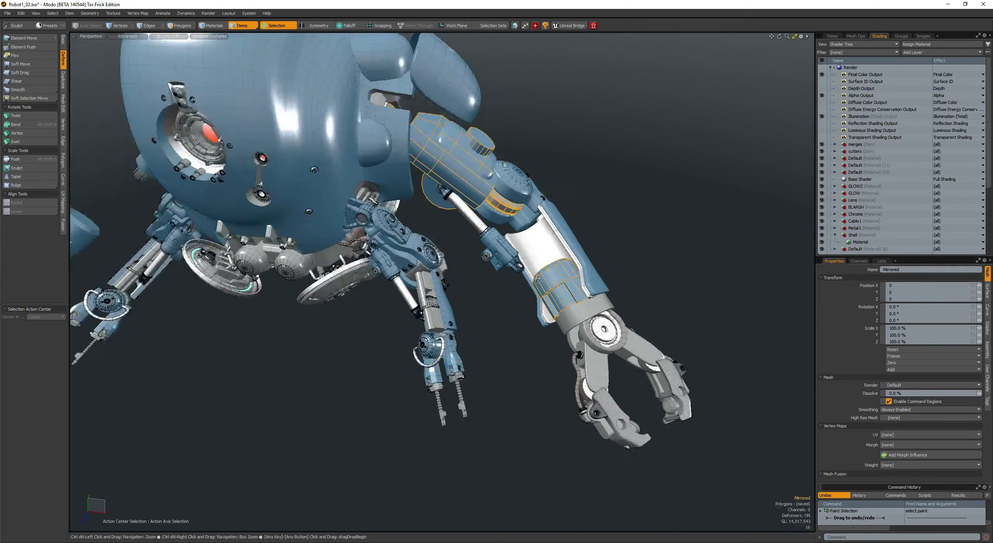
left_click_drag(538, 280, 547, 297, "alt")
key("3")
key("ctrl+v")
key("shift+a")
scroll(510, 270, "down", 3)
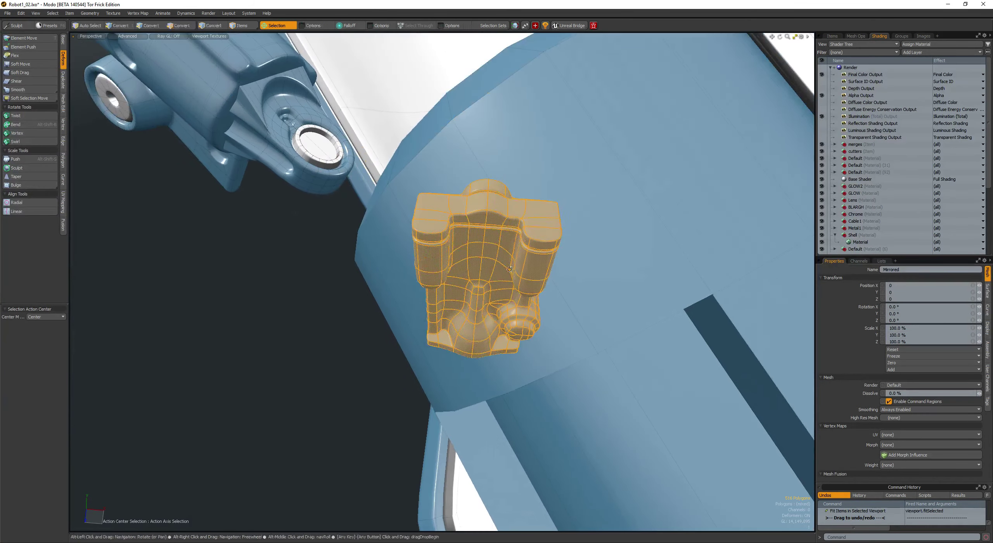
Step: Scale the pasted detail part and undo the trial rotation
key("r")
scroll(510, 269, "down", 5)
key("alt+a")
left_click_drag(509, 270, 549, 259, "alt")
key("alt+a")
left_click_drag(549, 259, 477, 236, "alt")
key("e")
key("ctrl+z")
Step: Move the detail part onto the shell's edge beside the piston joint and rotate it
left_click_drag(478, 233, 384, 181)
key("space")
key("w")
key("e")
left_click_drag(374, 134, 432, 258, "alt+shift")
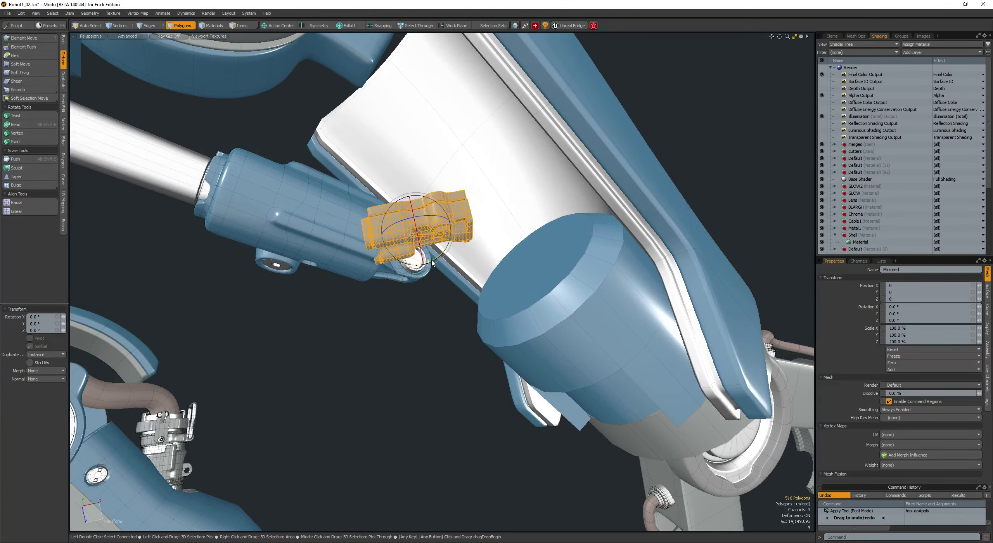
Step: Rescale the detail part and rotate it toward the forearm's direction, undoing the last move
left_click_drag(379, 287, 441, 266, "alt")
key("r")
left_click_drag(441, 266, 541, 280, "alt")
key("e")
key("e")
key("e")
key("q")
key("w")
key("ctrl+z")
Step: Move the detail part into the forearm shell's opening, rotate it to follow the forearm and clear the selection
key("r")
key("w")
left_click_drag(541, 281, 574, 309)
scroll(571, 280, "down", 8)
key("e")
key("w")
key("e")
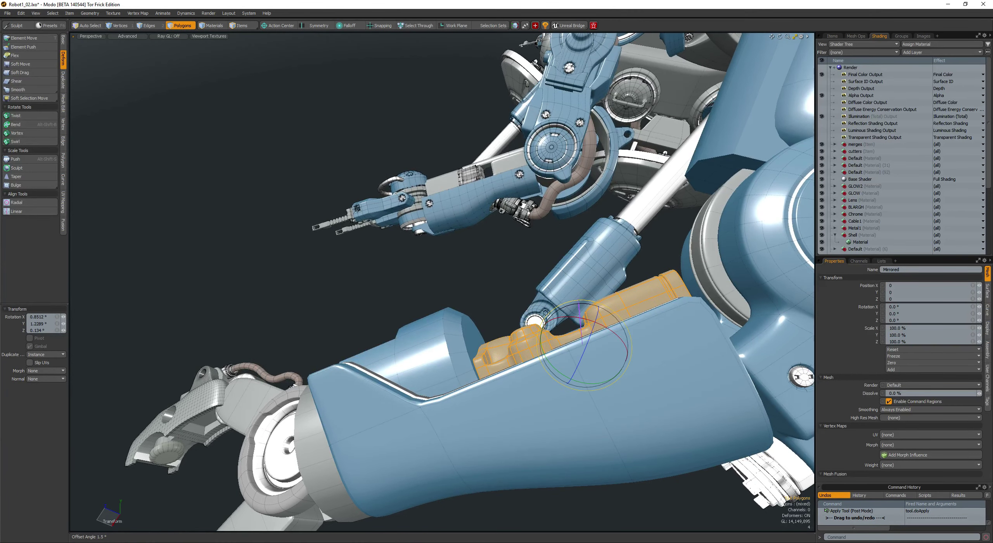
key("w")
key("space")
left_click(458, 294)
Step: Select the connected detail part inside the forearm opening, move it deeper into the shell and save the scene
mouse_move(458, 294)
left_mouse_down("alt")
mouse_move(646, 291)
mouse_move(598, 266)
left_mouse_up("alt")
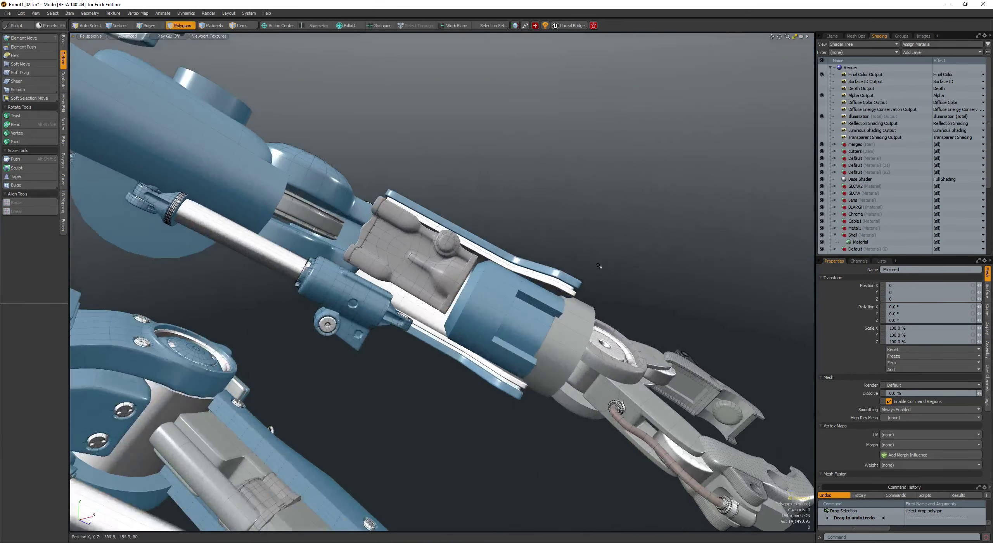
scroll(449, 269, "up", 3)
left_click(449, 269)
double_click(448, 269)
key("w")
left_click_drag(495, 191, 496, 246)
key("space")
left_click(497, 202)
scroll(498, 203, "down", 4)
scroll(446, 335, "down", 2)
key("ctrl+s")
scroll(461, 314, "up", 3)
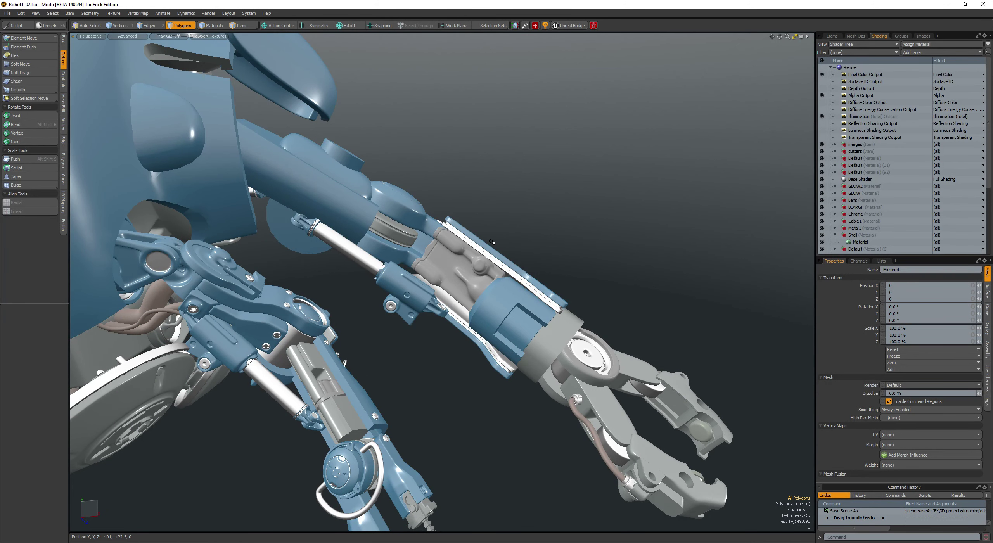
scroll(470, 220, "down", 5)
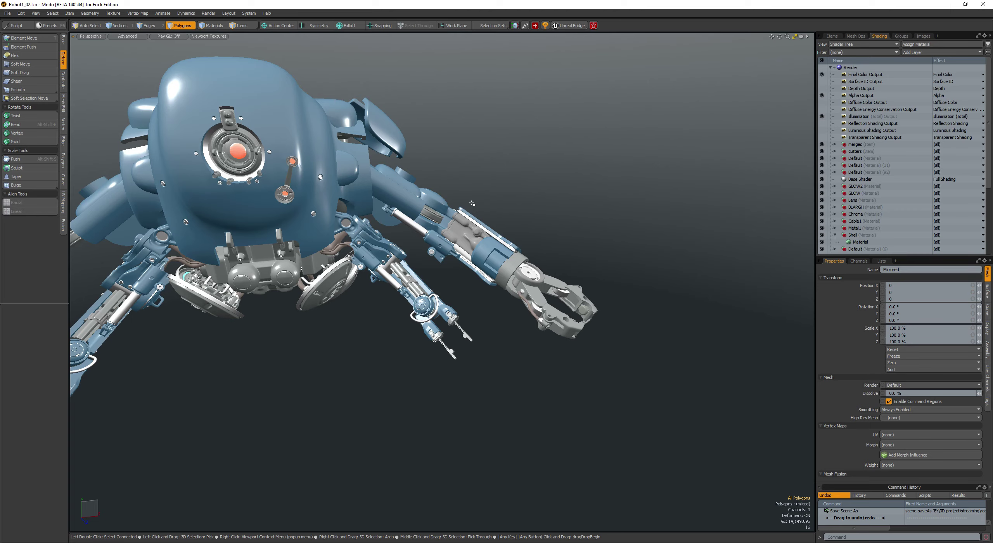
scroll(479, 210, "up", 5)
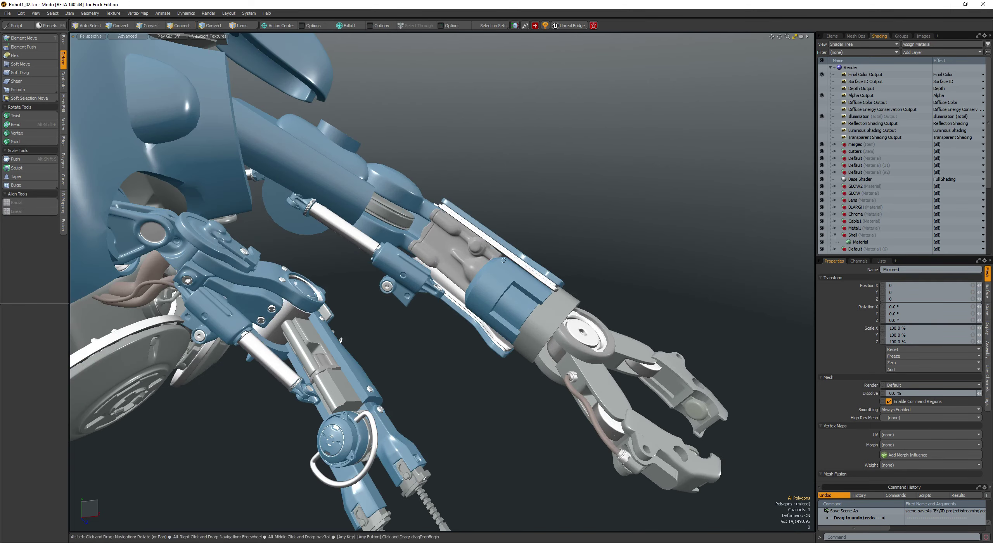
Step: Select the four polygons on the wrist collar's side, bevel them and move the new faces outward 15 along Z
mouse_move(478, 209)
left_mouse_down("alt")
mouse_move(475, 274)
mouse_move(543, 252)
mouse_move(465, 254)
mouse_move(473, 221)
left_mouse_up("alt")
left_click_drag(474, 221, 475, 277, "ctrl+alt")
left_click_drag(476, 278, 411, 291, "ctrl+alt")
mouse_move(411, 291)
left_mouse_down("alt")
mouse_move(539, 354)
mouse_move(423, 308)
mouse_move(459, 334)
mouse_move(462, 316)
left_mouse_up("alt")
mouse_move(459, 312)
left_mouse_down()
mouse_move(470, 339)
mouse_move(513, 324)
mouse_move(522, 333)
left_mouse_up()
left_click(490, 288, "shift")
left_click_drag(489, 288, 557, 330, "alt")
key("b")
left_click(503, 306)
key("y")
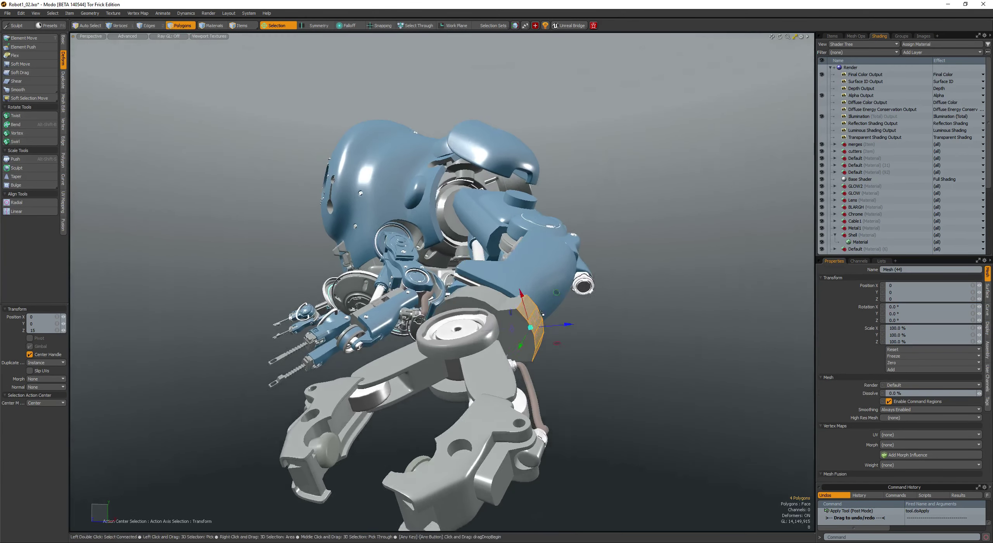
Step: Bevel the wrist collar's end polygons again, move them 18 along Z and narrow them in X
key("b")
left_click(557, 330)
key("y")
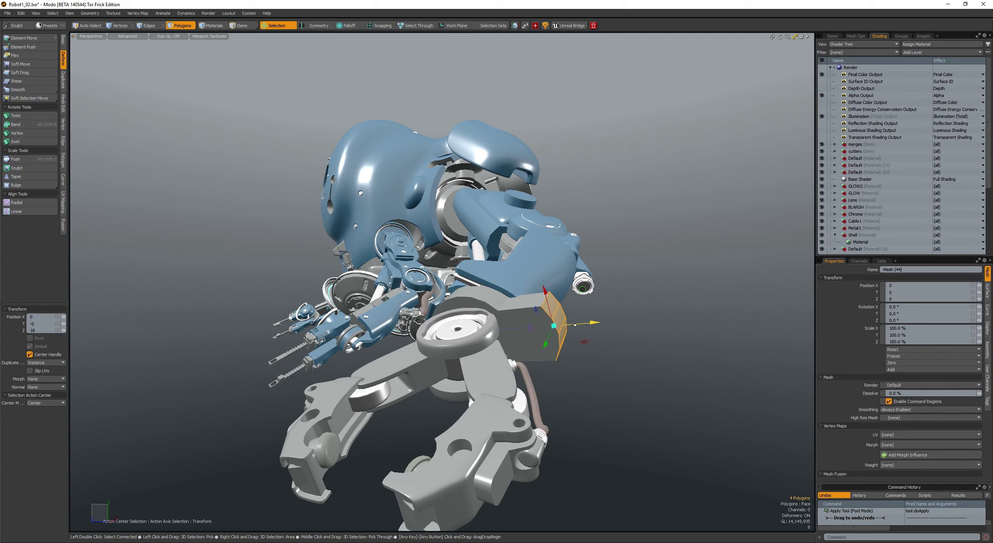
key("r")
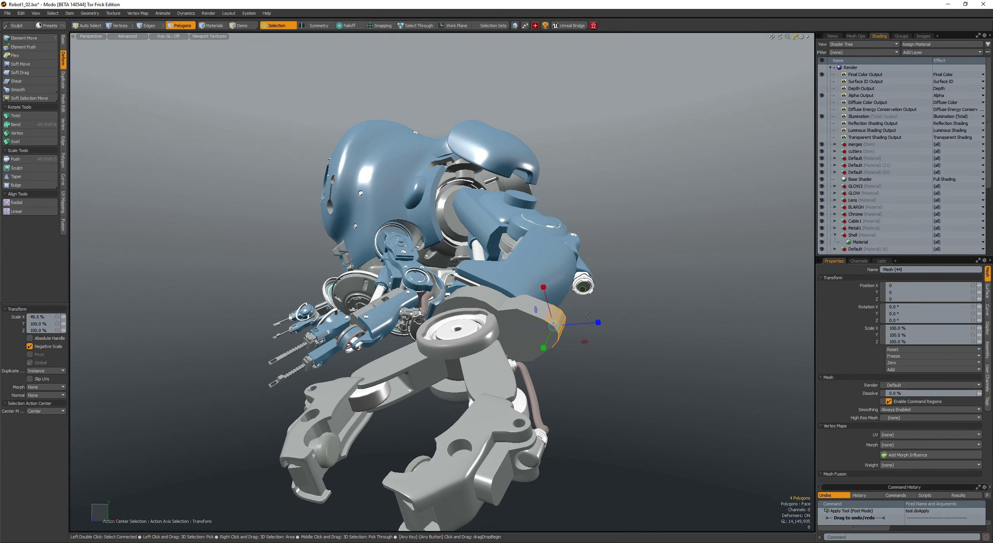
key("space")
Step: Convert the whole wrist collar to Catmull-Clark subdivision and sharpen its edges with the DoubleSlice2 script
double_click(561, 322)
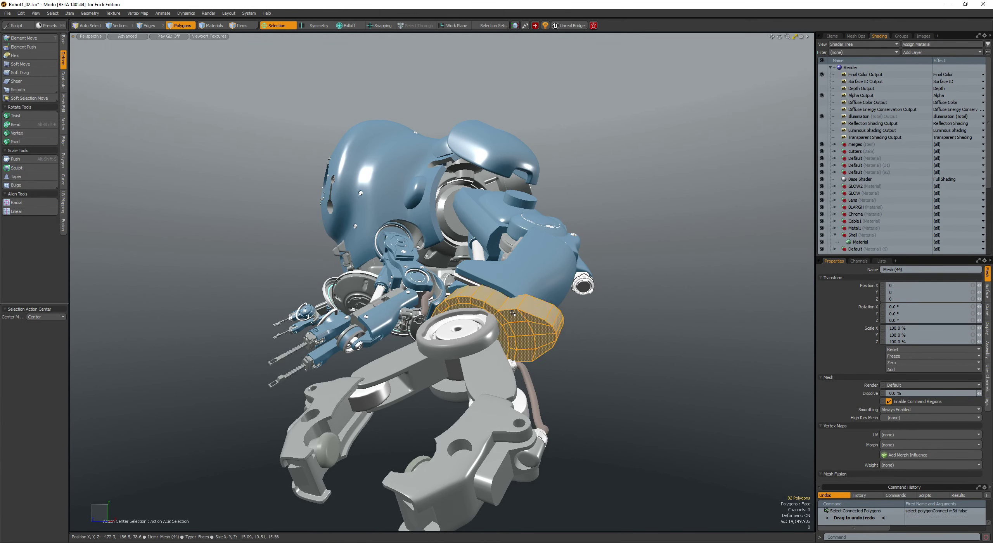
left_click_drag(561, 322, 647, 315, "alt")
key("shift+Tab")
left_click_drag(543, 307, 457, 305, "alt")
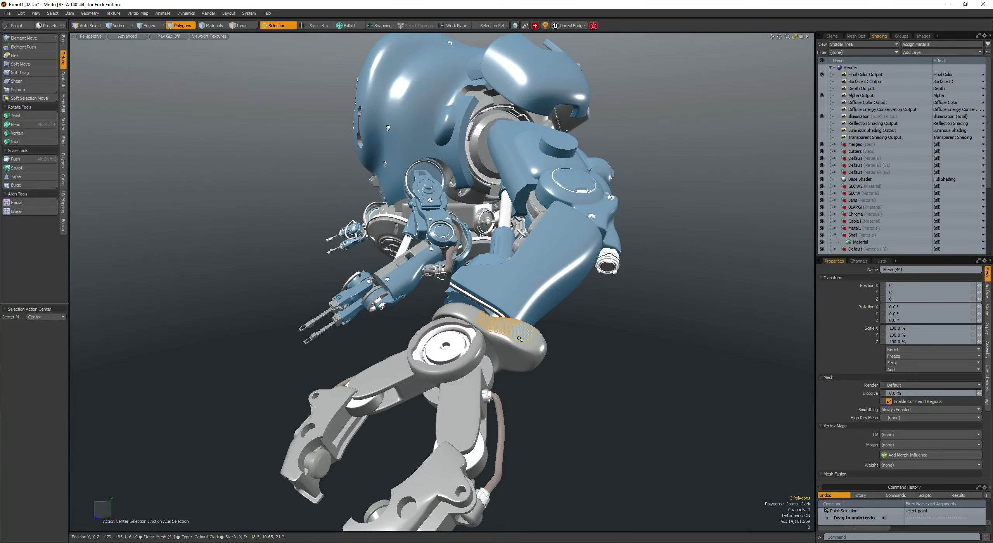
left_click_drag(512, 317, 416, 295, "alt")
double_click(429, 327)
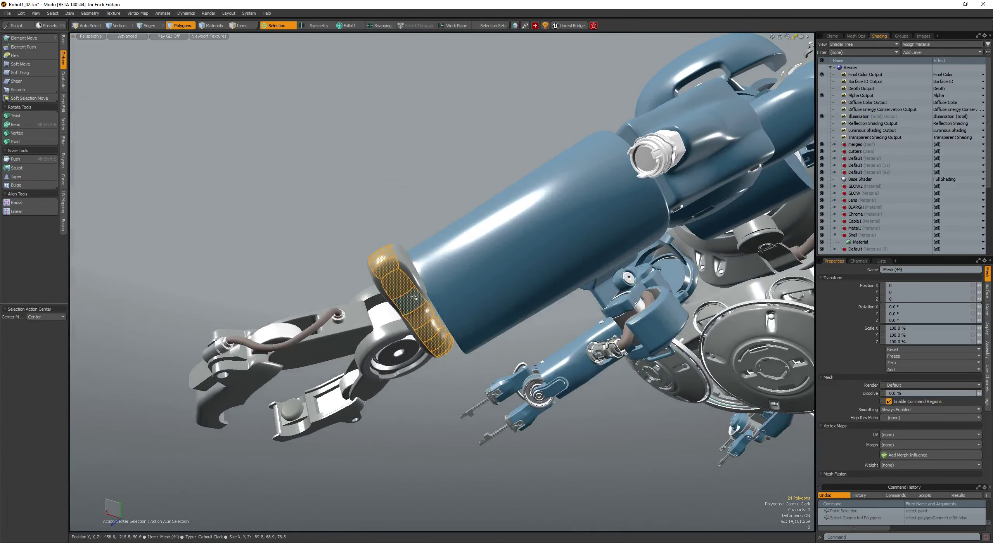
key("ctrl+z")
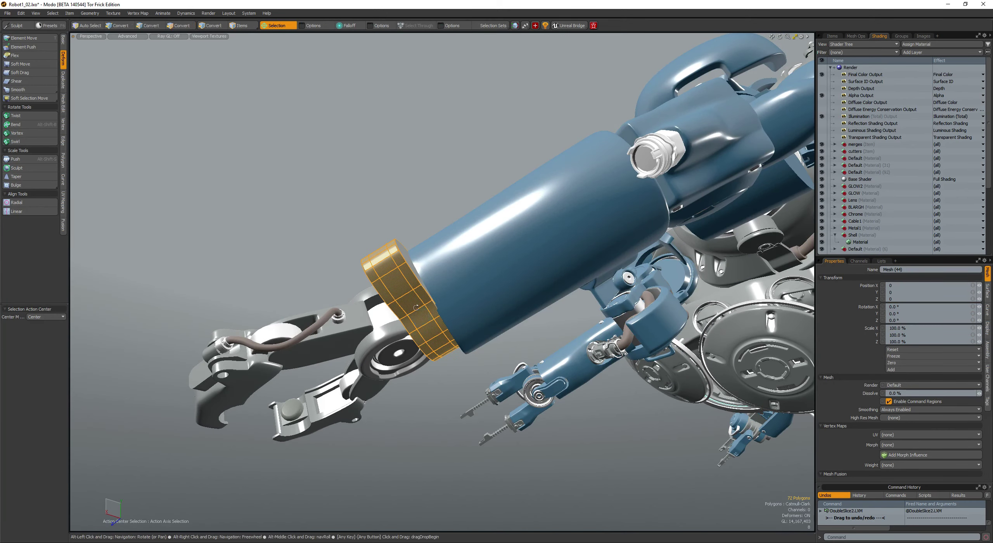
Step: Select the polygons inside the wrist collar's opening and cut the wrist geometry from its mesh
left_click_drag(414, 297, 522, 368, "alt")
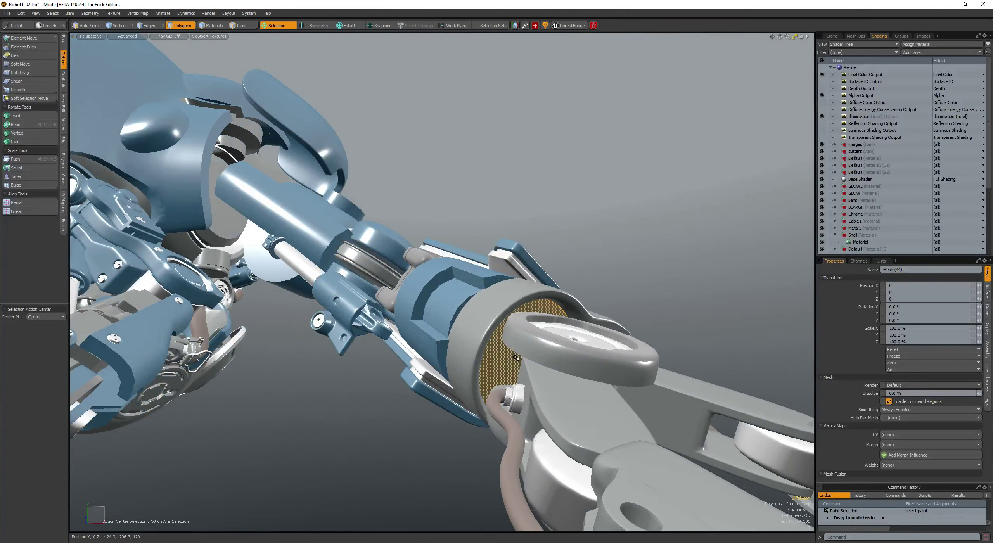
left_click_drag(516, 357, 382, 333, "ctrl+alt")
left_click(427, 336)
key("ctrl+w")
key("5")
left_click(558, 315)
left_click(561, 268)
key("space")
key("ctrl+x")
Step: Make the hand mesh the active item, clear the polygon selection and bring up the scene's item list
key("space")
left_click(542, 353)
key("space")
left_click(573, 334)
key("bracketleft")
left_click(380, 350)
left_click(831, 39)
Step: Select all the meshes of the large arm from the upper arm to the hand and group them as LARGEARM
left_click_drag(519, 227, 570, 213, "alt")
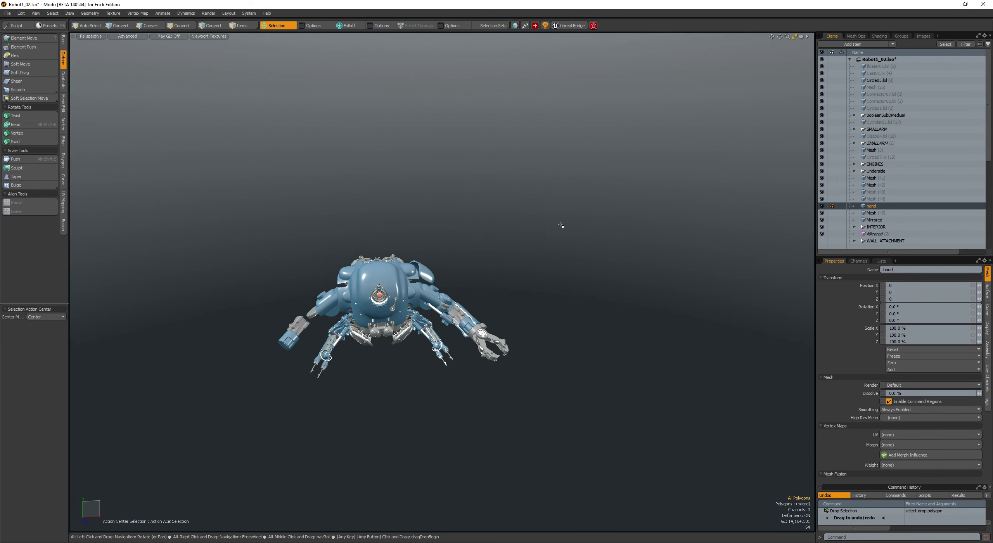
key("5")
left_click(456, 318)
left_click_drag(457, 318, 404, 307, "alt")
left_click(468, 355)
left_click(467, 323, "shift")
left_click(465, 313, "shift")
left_click(472, 297, "shift")
left_click_drag(472, 297, 535, 315, "alt")
scroll(524, 325, "up", 4)
left_click(483, 381, "shift")
left_click_drag(483, 382, 499, 346, "alt")
key("ctrl+g")
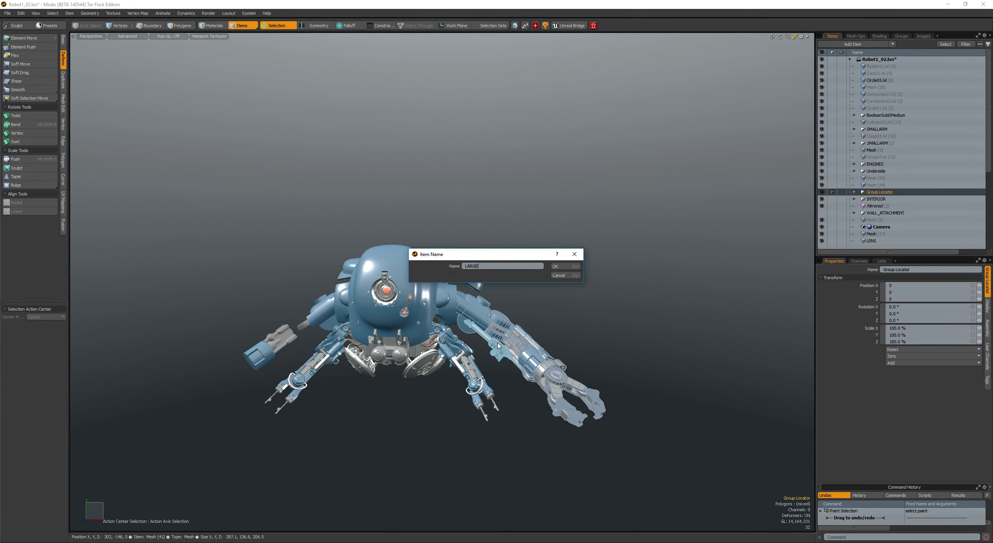
type("LARGEARM")
key("Return")
Step: Delete the old mirrored arm instance on the robot's other side
left_click_drag(499, 345, 256, 341, "alt")
left_click(290, 358)
key("space")
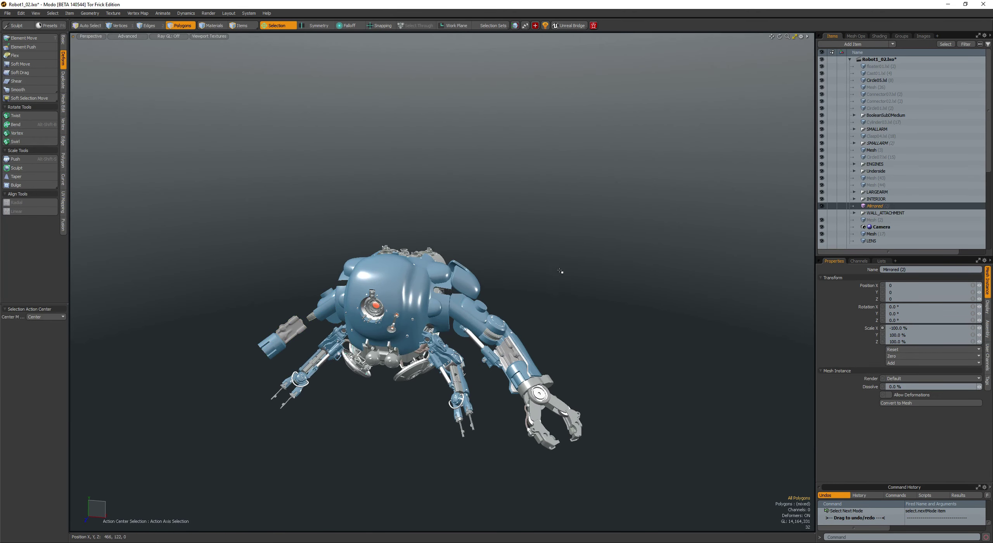
left_click(877, 206)
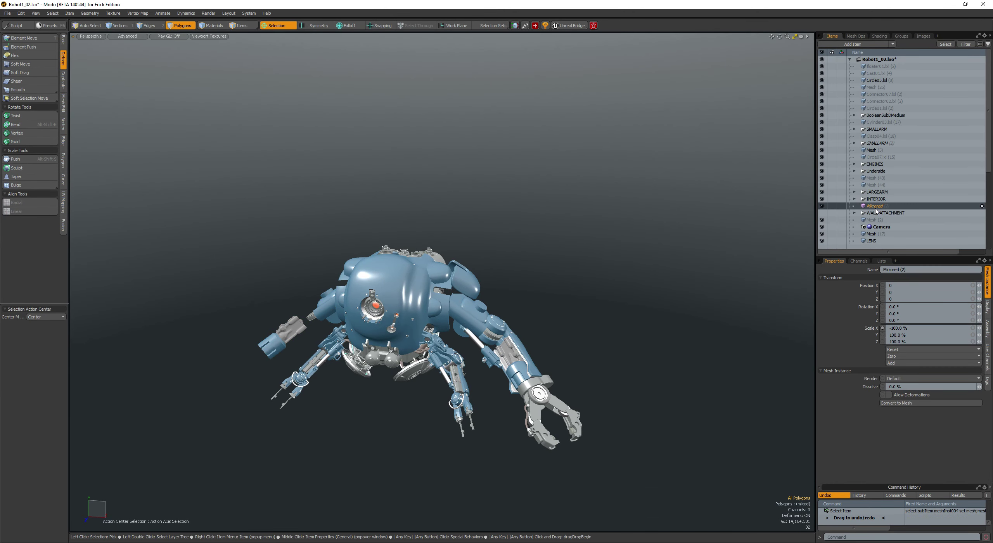
key("Delete")
left_click(559, 253)
key("space")
Step: Create an instance hierarchy of the LARGEARM group, set its X scale to -100% and save the scene
left_click_drag(561, 257, 529, 304, "alt")
left_click(442, 343)
key("space")
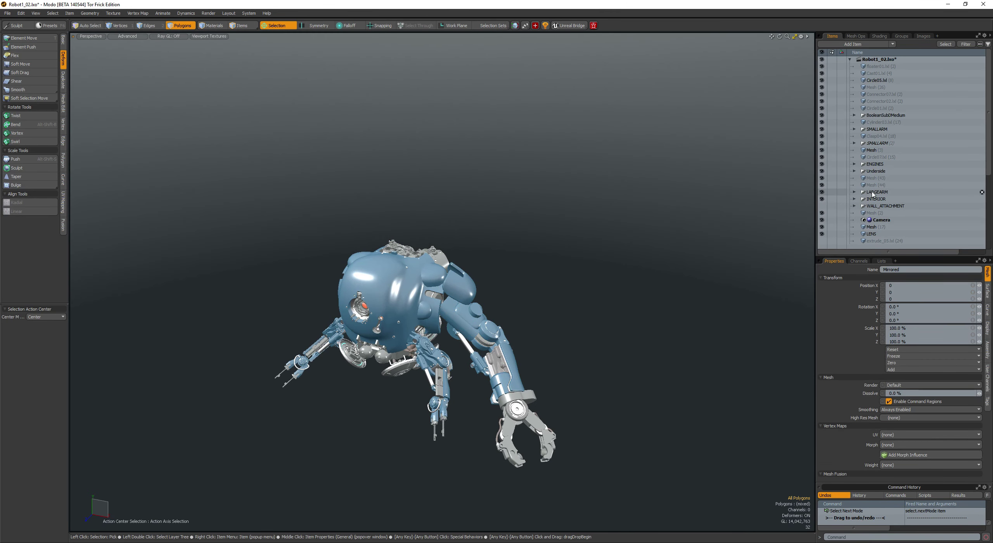
right_click(873, 193)
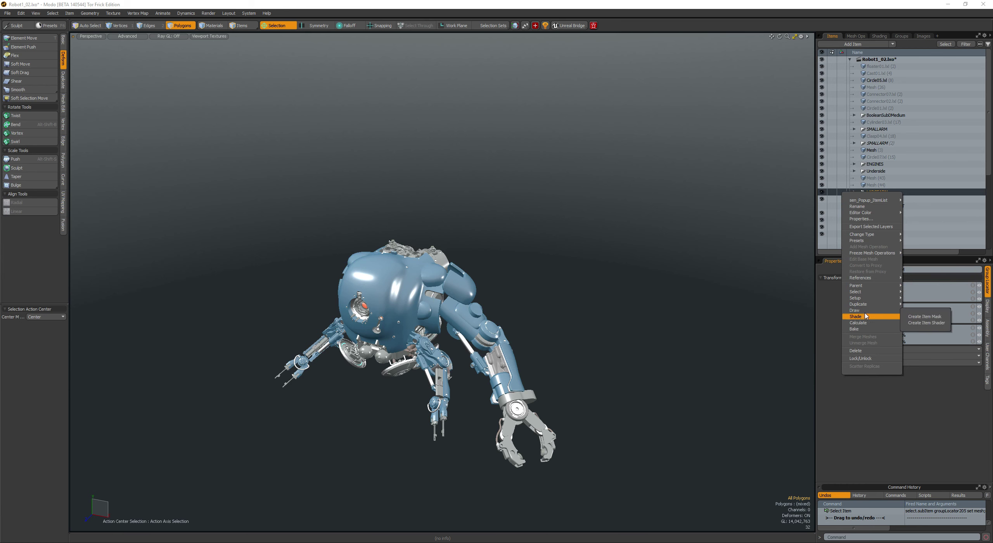
mouse_move(876, 307)
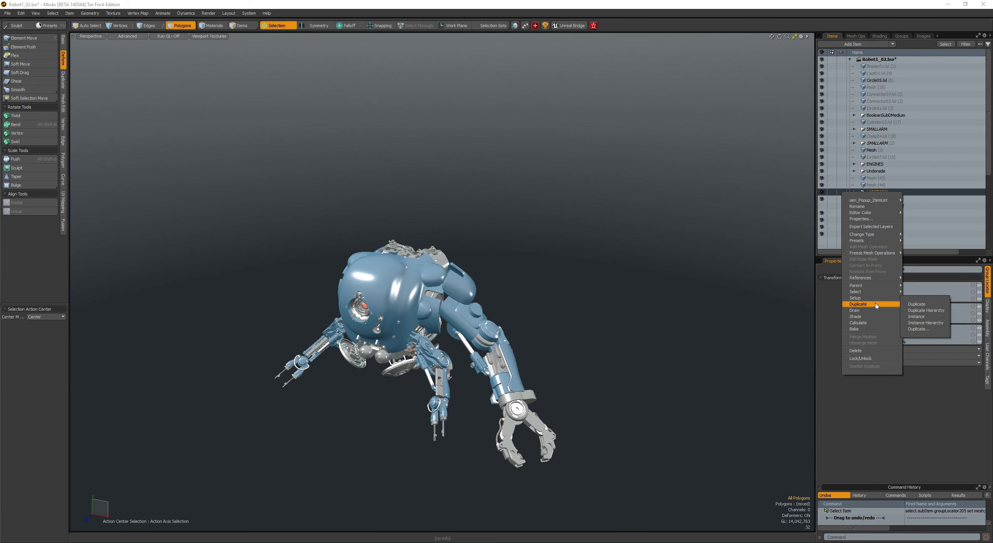
left_click(923, 323)
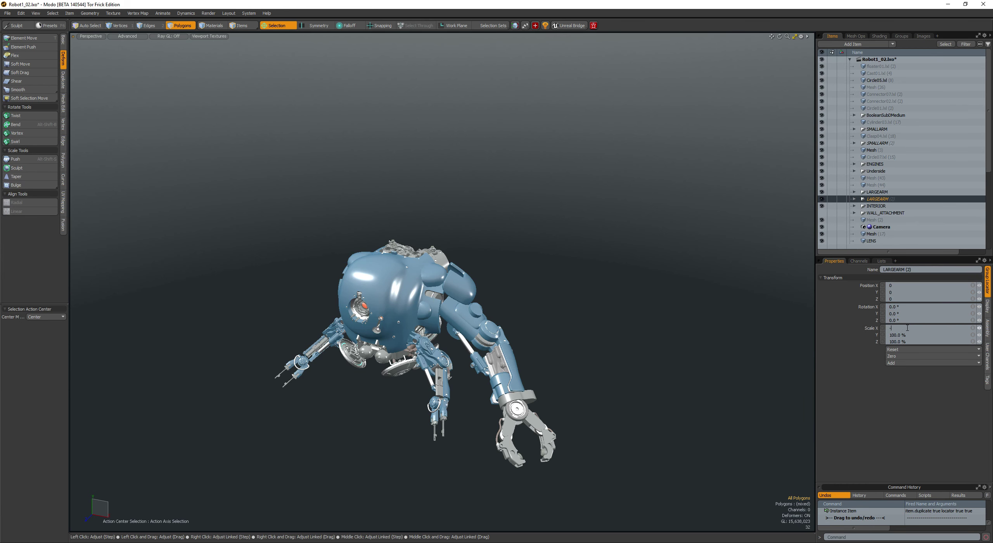
left_click(907, 328)
type("-100")
key("Return")
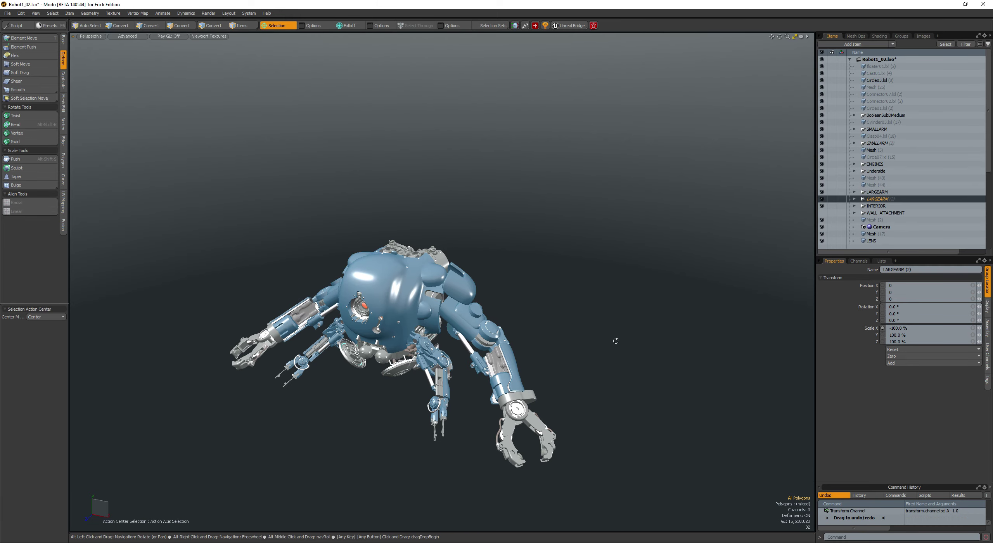
left_click_drag(572, 339, 581, 304, "alt")
key("ctrl+s")
Step: Open the render preview with the Illumination output and examine the robot from several angles
key("F8")
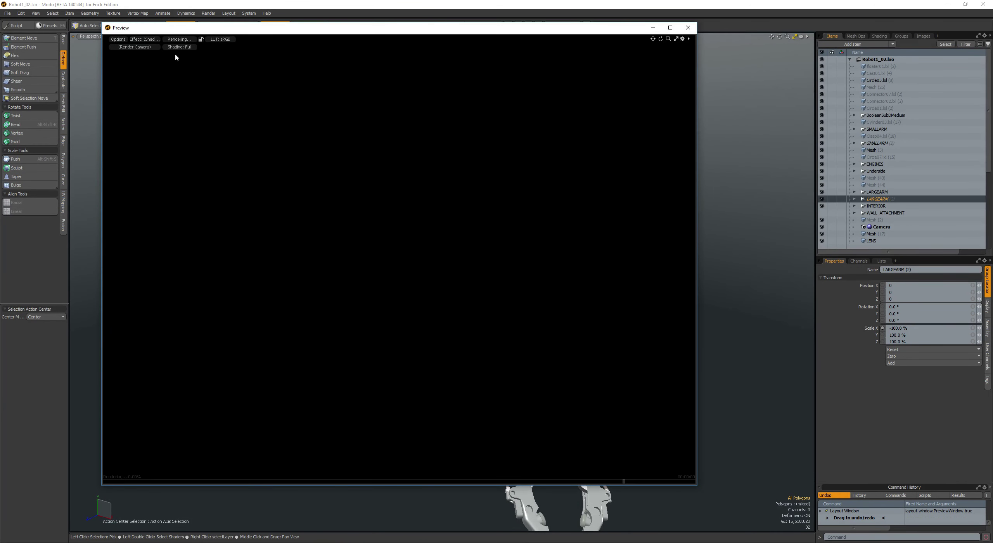
left_click(144, 39)
left_click(144, 65)
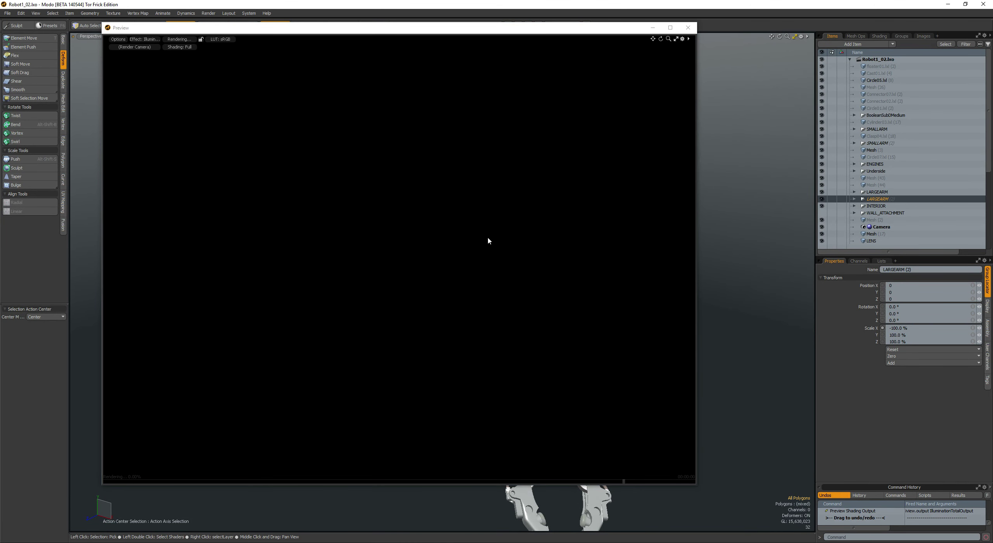
left_click_drag(482, 270, 395, 261, "alt")
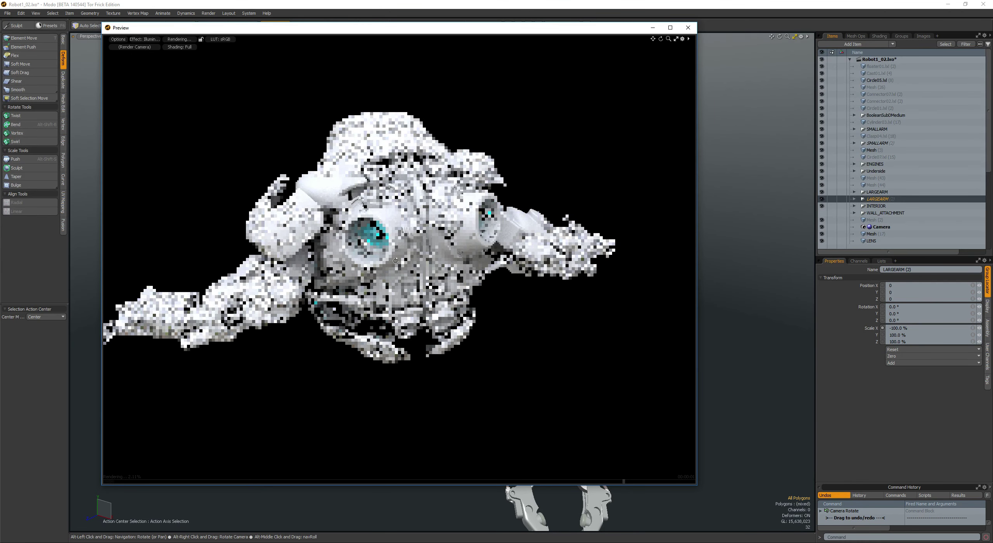
left_click_drag(395, 260, 416, 220, "ctrl+alt")
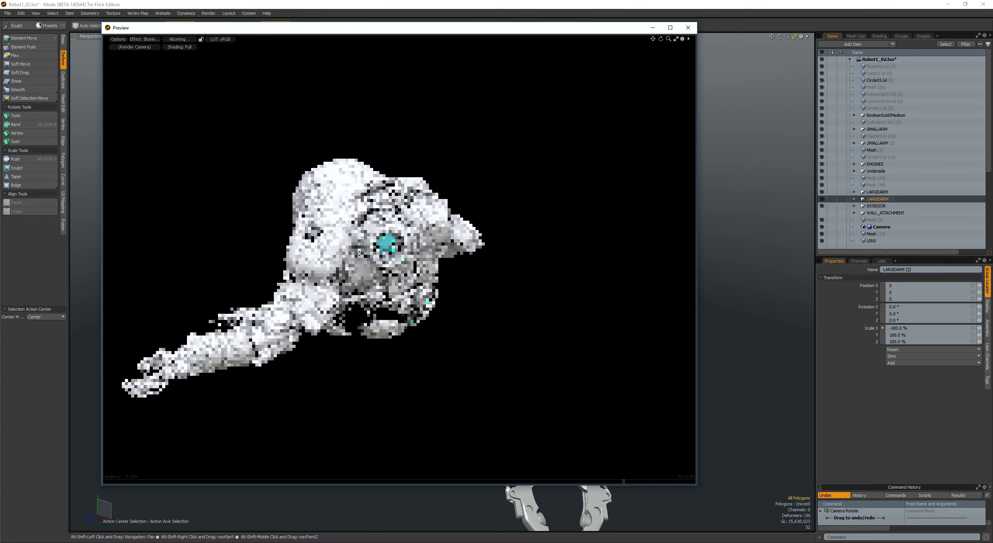
left_click_drag(415, 220, 381, 186, "alt")
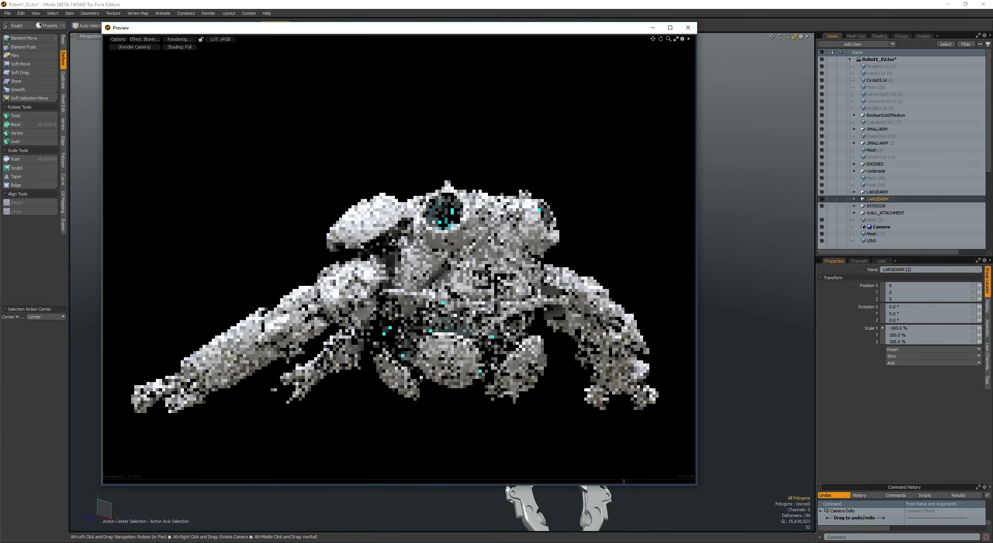
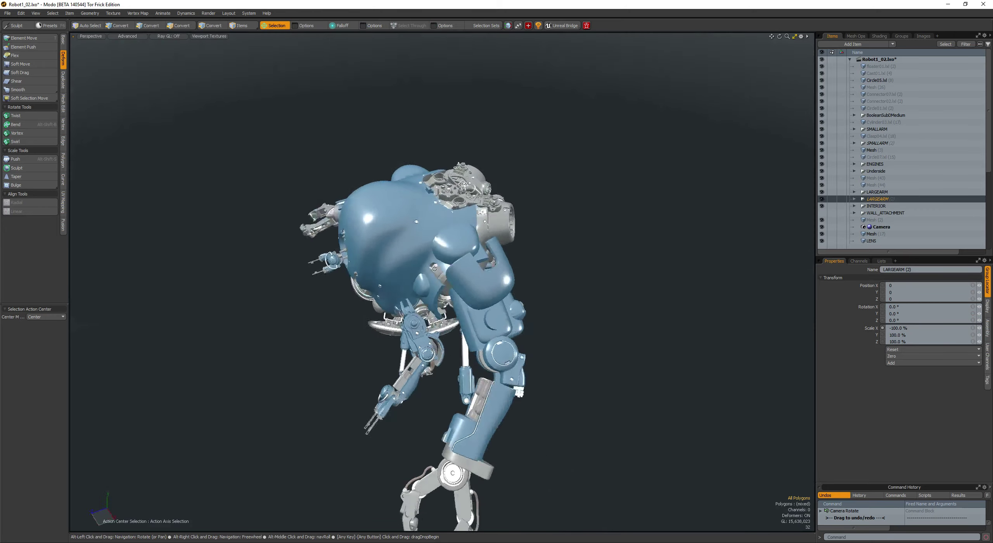
Step: In Mesh (43), place a cylinder beside the shoulder pad, then scale and move it toward the pad's notch
left_click_drag(465, 272, 542, 277, "ctrl+alt")
left_click(871, 178)
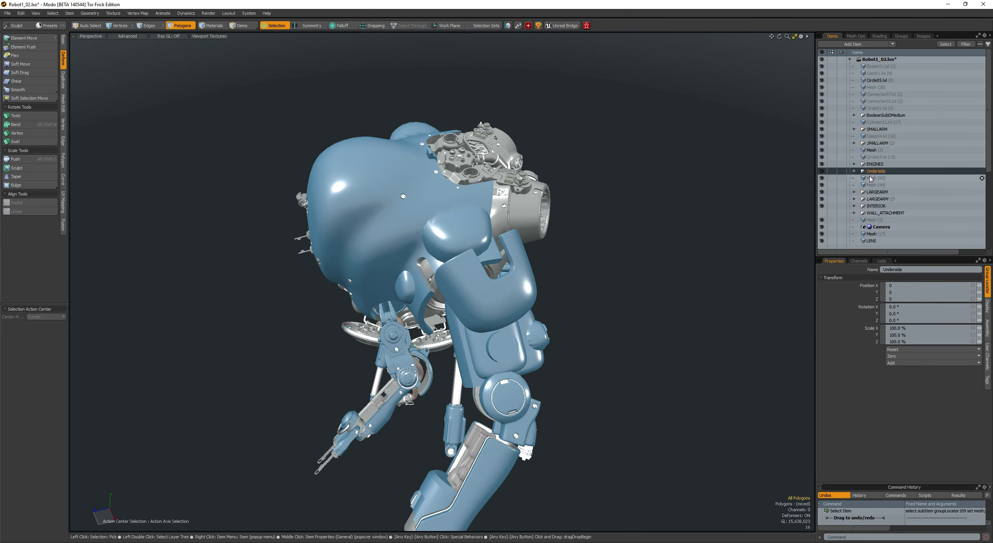
left_click_drag(738, 204, 656, 224, "alt")
left_click_drag(516, 201, 411, 295, "alt")
double_click(471, 280)
key("w")
key("r")
key("space")
key("w")
left_click_drag(435, 263, 474, 253)
key("space")
key("w")
key("space")
Step: Rotate the cylinder to line up with the shoulder pad and move it into the pad's notch
left_click_drag(489, 216, 436, 300, "alt")
key("shift+a")
scroll(436, 299, "down", 5)
key("e")
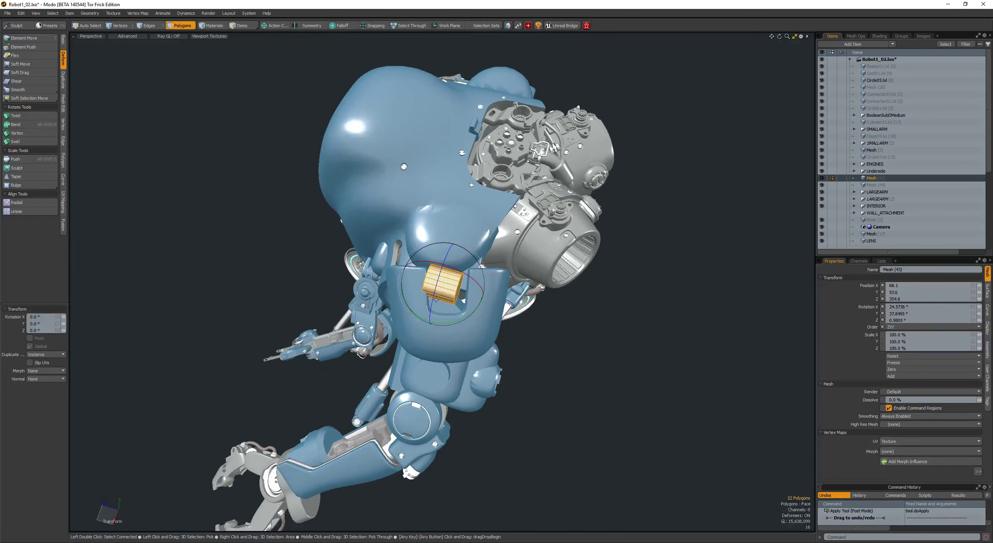
key("w")
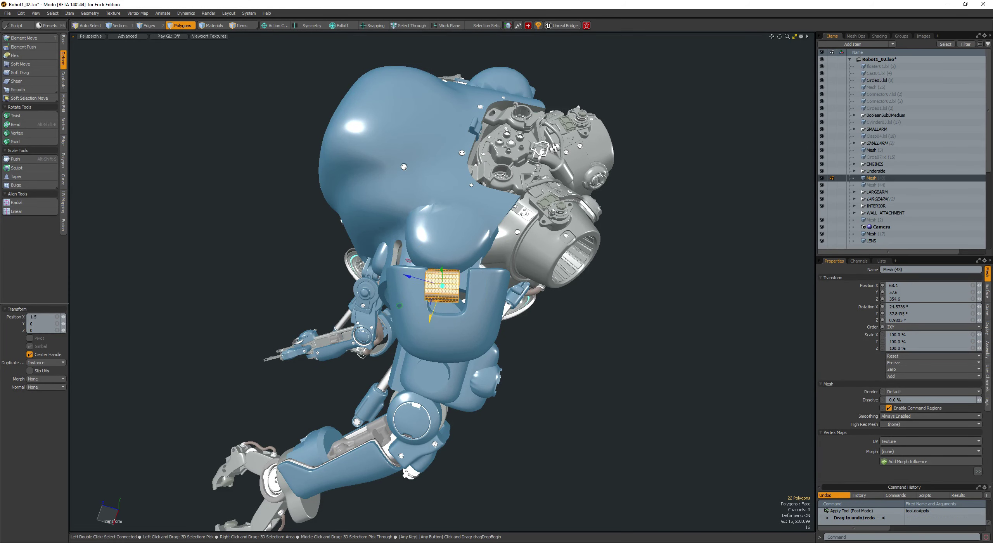
key("space")
left_click_drag(442, 286, 537, 268)
key("w")
key("space")
Step: Show the wireframe overlay on the model and select the robot's body mesh for polygon editing
key("F4")
key("5")
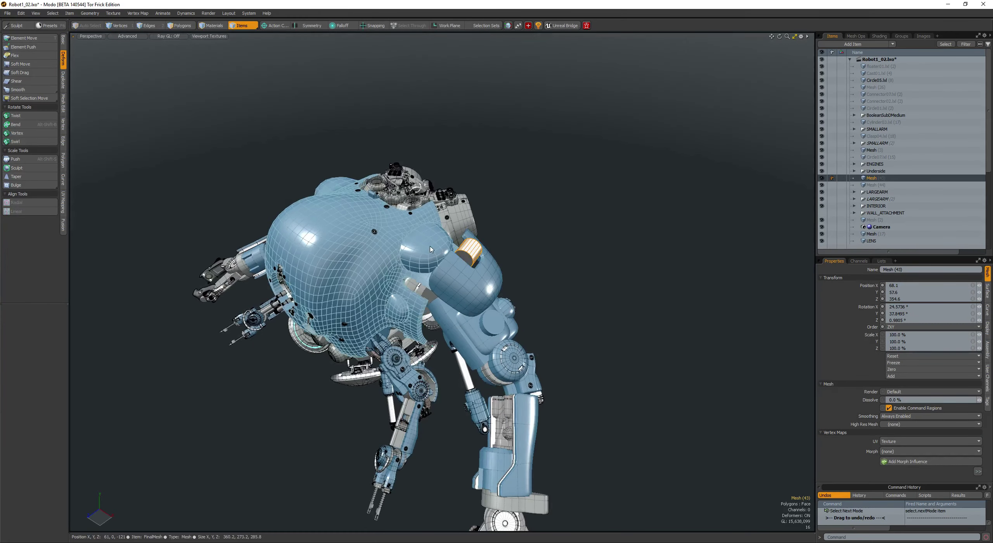
left_click(384, 280)
left_click_drag(388, 275, 501, 223, "alt")
mouse_move(500, 223)
left_mouse_down("ctrl+alt")
mouse_move(513, 220)
mouse_move(495, 221)
left_mouse_up("ctrl+alt")
mouse_move(495, 221)
left_mouse_down("alt")
mouse_move(422, 205)
mouse_move(488, 224)
left_mouse_up("alt")
key("space")
left_click_drag(557, 206, 593, 221, "alt")
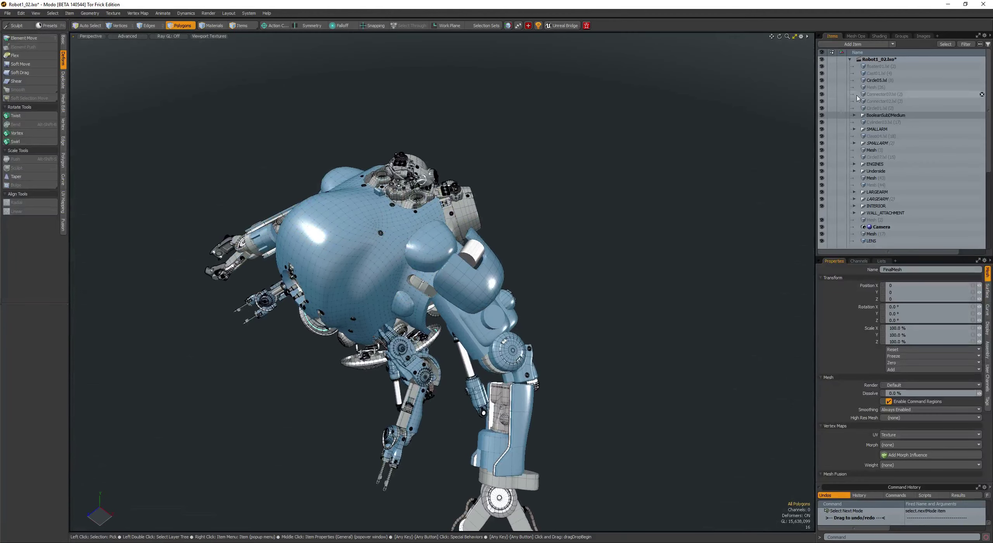
Step: Expand the BooleanSubDMedium and merges groups and make the Merge2 mesh active for polygon editing
left_click(854, 115)
left_click(860, 129)
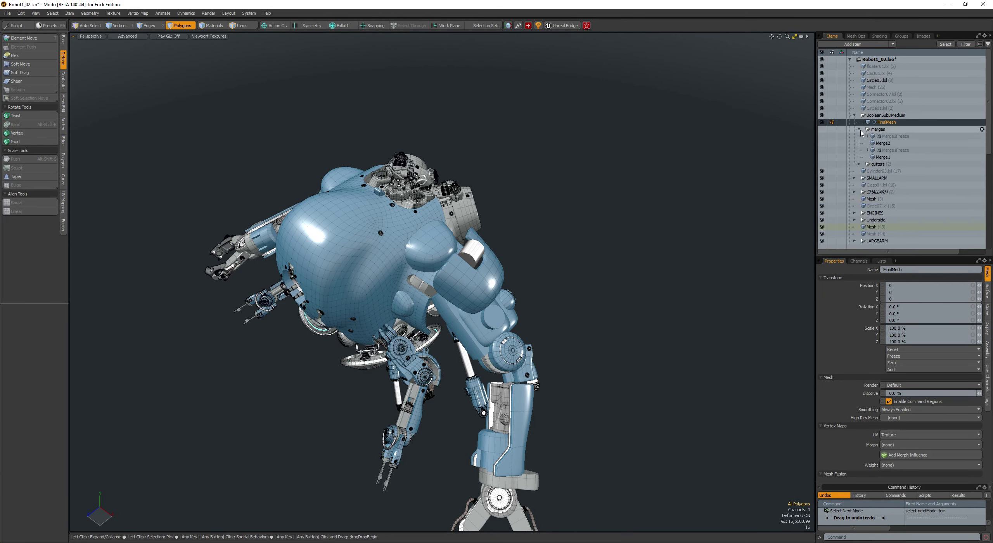
left_click(880, 144)
key("space")
left_click_drag(609, 165, 446, 265, "alt")
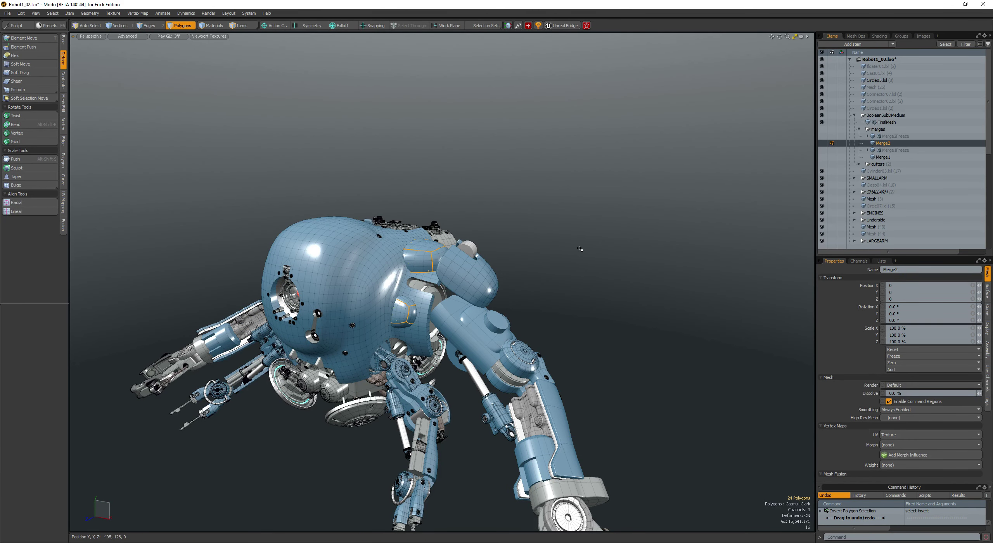
Step: Cut the selected bulge polygons out of Merge2 and paste them into the shoulder pad's mesh
left_click_drag(580, 249, 496, 311, "alt")
key("ctrl+x")
key("5")
left_click(497, 298)
key("3")
key("ctrl+v")
left_click(561, 304)
Step: Select the larger pasted dome above the arm joint and transform it into place against the body
double_click(467, 261)
scroll(467, 262, "up", 5)
scroll(516, 280, "up", 3)
key("shift+h")
key("shift+h")
key("shift+h")
key("space")
key("shift+h")
key("w")
left_click_drag(411, 245, 468, 293, "alt")
key("space")
key("space")
double_click(405, 266)
key("y")
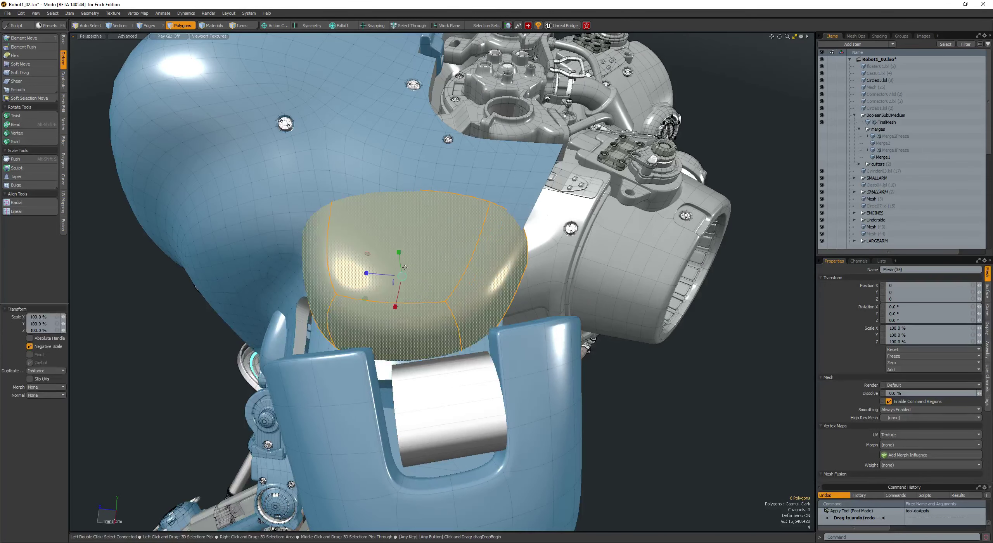
left_click_drag(400, 276, 411, 260, "alt")
left_click_drag(370, 237, 389, 289, "alt")
Step: Add a loop slice across the larger dome and raise the new edge on its upper face
key("q")
key("alt+c")
left_click(405, 303)
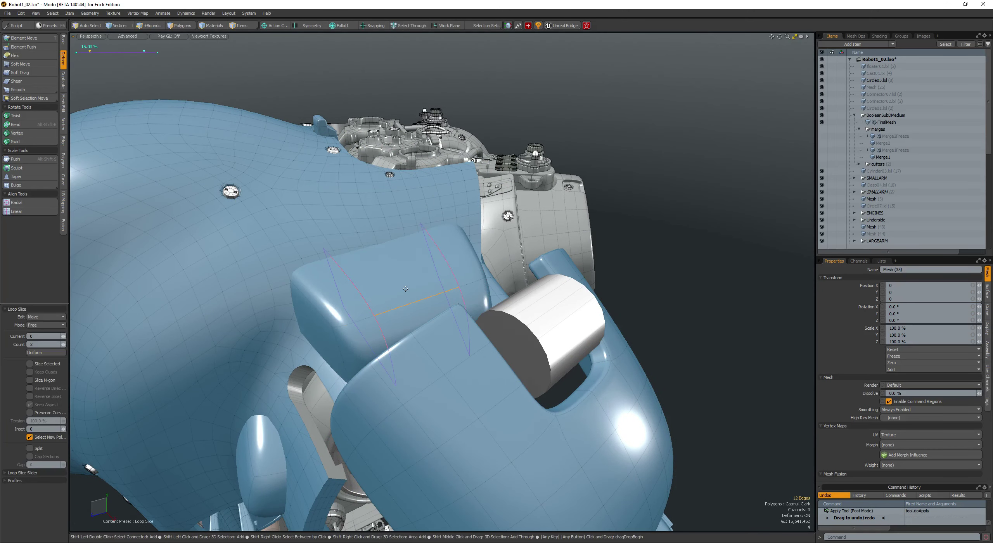
key("space")
key("space")
left_click(389, 256)
key("w")
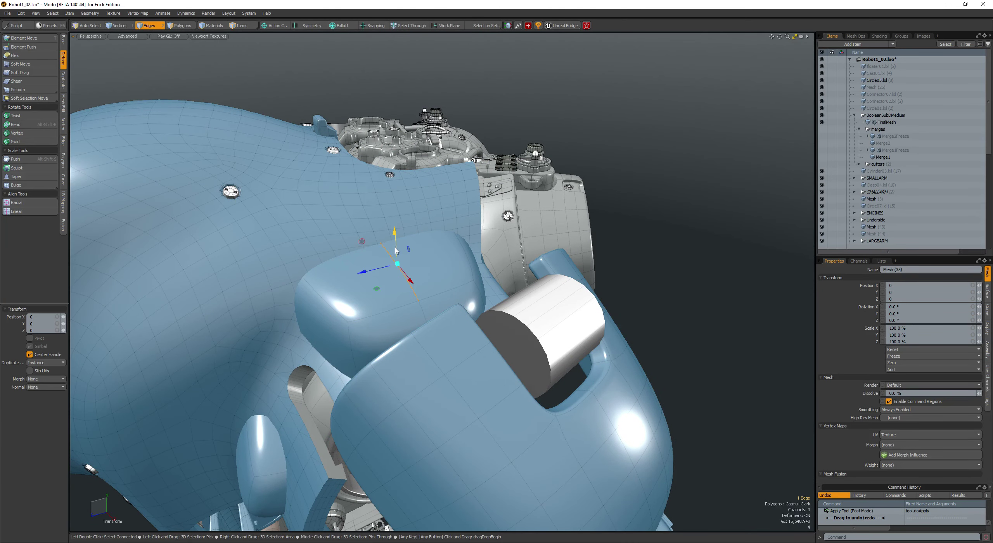
left_click_drag(394, 223, 393, 214)
Step: Select the whole larger dome, tilt it to follow the body and shift it into position
key("space")
key("space")
double_click(390, 267)
left_click_drag(390, 268, 394, 341, "alt")
key("w")
left_click_drag(368, 330, 442, 241)
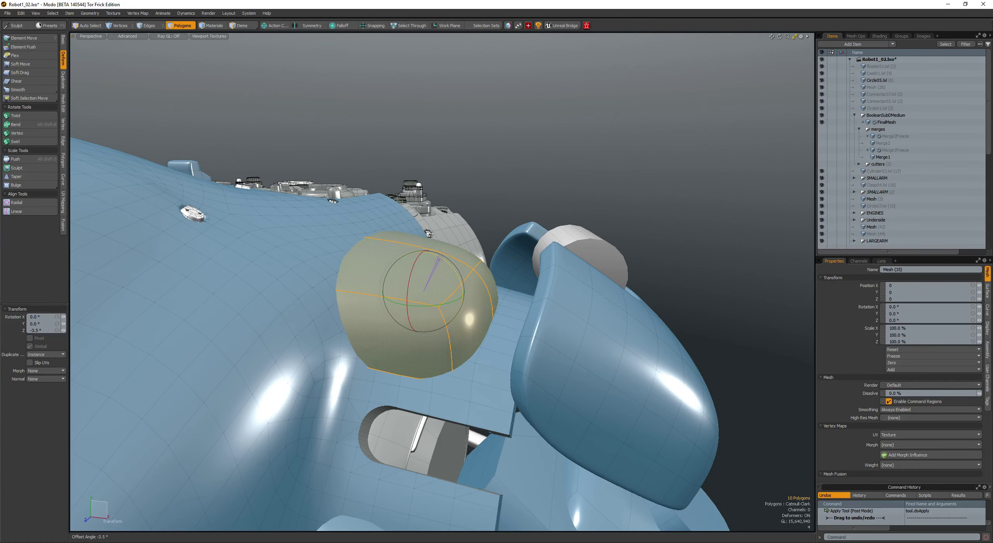
left_click_drag(438, 268, 349, 333, "alt")
key("space")
left_click_drag(575, 342, 439, 264, "alt")
key("w")
left_click_drag(423, 301, 419, 290)
Step: Isolate the mesh, select the two edges along the dome's underside and move them within the full model
left_click_drag(419, 290, 351, 268, "alt")
key("space")
key("w")
key("space")
key("space")
key("shift+h")
left_click(346, 256)
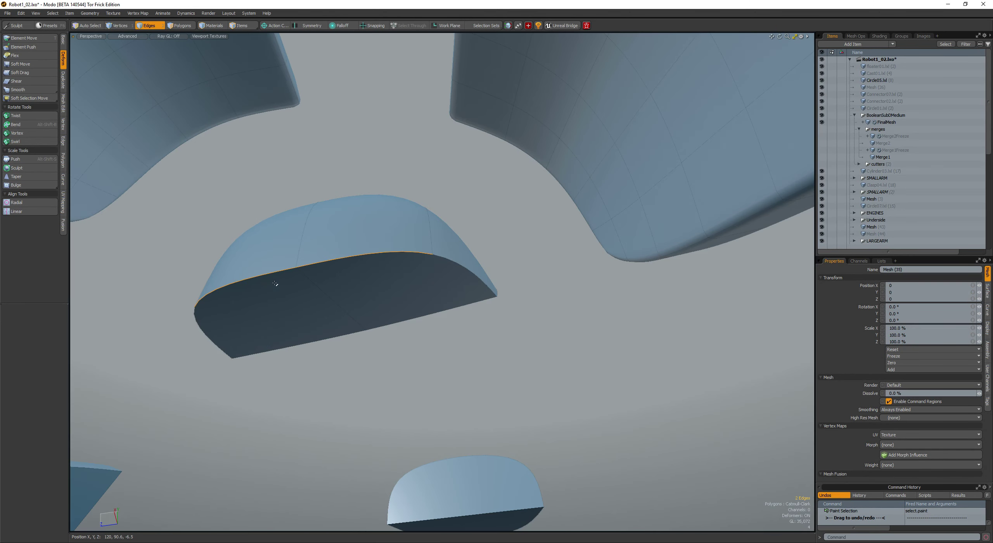
key("u")
left_click_drag(275, 283, 380, 273, "alt")
key("w")
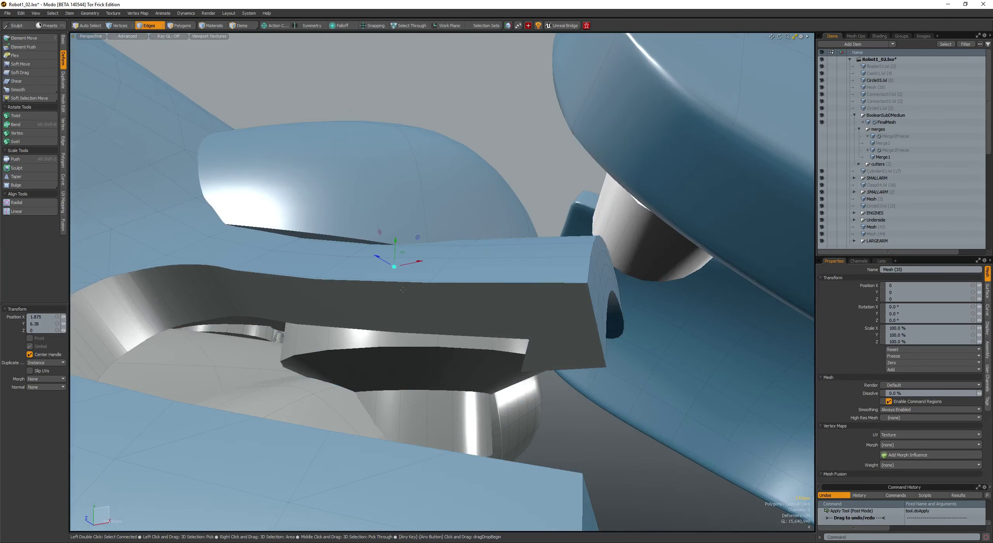
Step: Adjust the dome's underside edges again and clear the edge selection
key("shift+h")
left_click_drag(524, 305, 453, 157, "alt")
key("w")
left_click_drag(392, 218, 353, 283, "alt")
key("q")
left_click(353, 282)
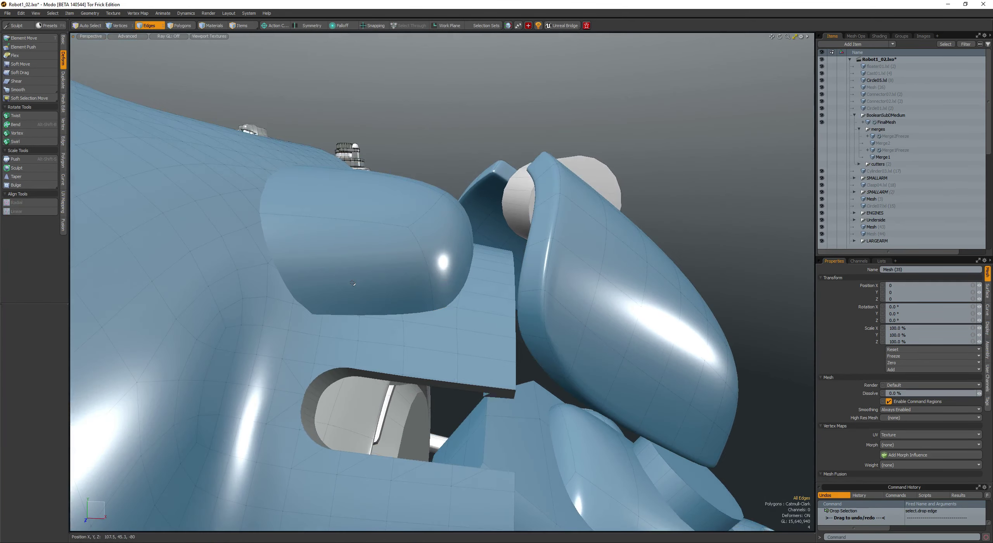
Step: Refine the dome's outline by moving its lower corner and its side facing the body
key("space")
left_click(437, 310)
mouse_move(438, 310)
left_mouse_down("alt")
mouse_move(456, 317)
mouse_move(456, 244)
mouse_move(395, 268)
mouse_move(393, 296)
mouse_move(342, 289)
mouse_move(372, 225)
mouse_move(334, 260)
mouse_move(272, 268)
left_mouse_up("alt")
key("w")
key("q")
key("space")
left_click(333, 260)
key("w")
key("space")
Step: Select the dome's two opposite side edges and move them by -2 in Y
key("space")
key("space")
key("space")
left_click(376, 210)
mouse_move(414, 193)
left_mouse_down("alt")
mouse_move(392, 205)
mouse_move(511, 206)
left_mouse_up("alt")
key("w")
left_click_drag(419, 194, 455, 159, "alt")
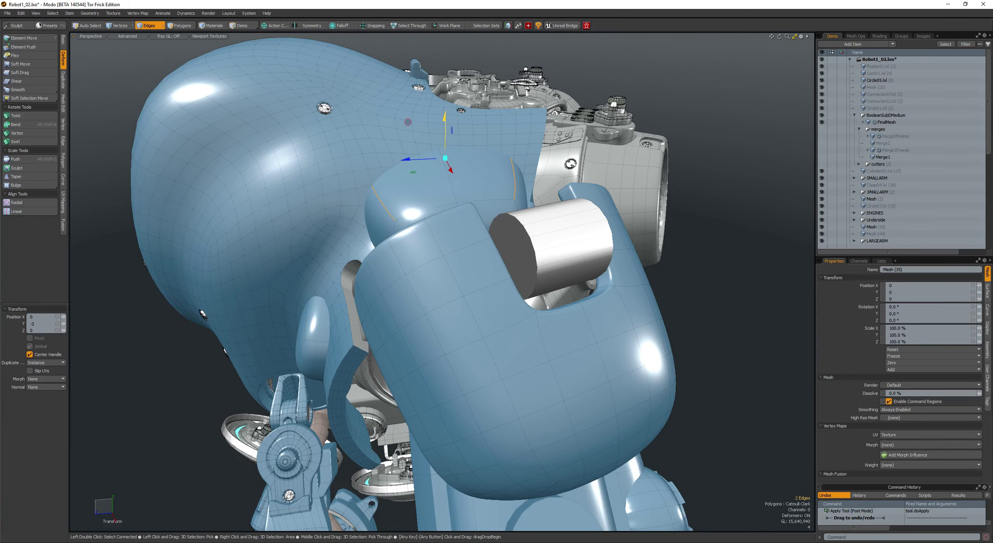
Step: Clear the edge selection, return to polygon editing and turn off the wireframe overlay
key("space")
key("space")
left_click_drag(455, 159, 446, 267, "alt")
left_click(565, 230)
key("ctrl+w")
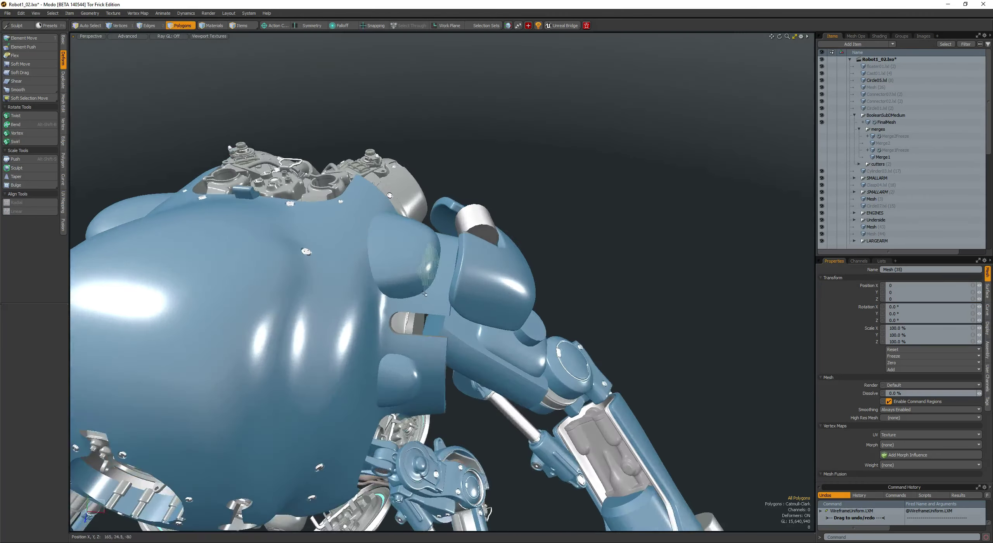
Step: Set the action center to Selection, then rotate the smaller lower dome and move it about 3.25 in Y and 2.25 in Z
double_click(394, 375)
key("shift+a")
scroll(394, 376, "down", 5)
left_click_drag(393, 376, 458, 318, "alt")
scroll(214, 243, "up", 4)
key("e")
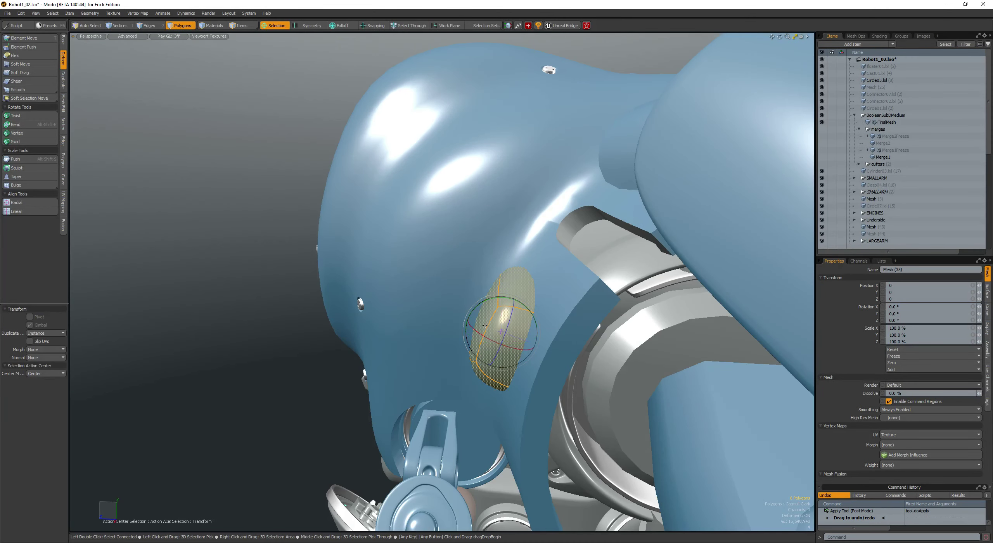
key("w")
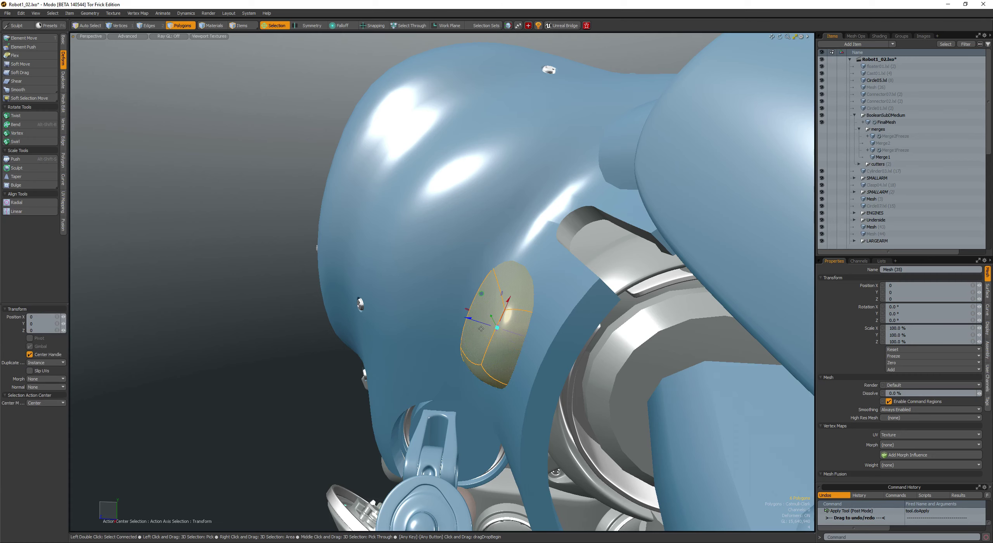
left_click_drag(469, 318, 339, 302, "alt")
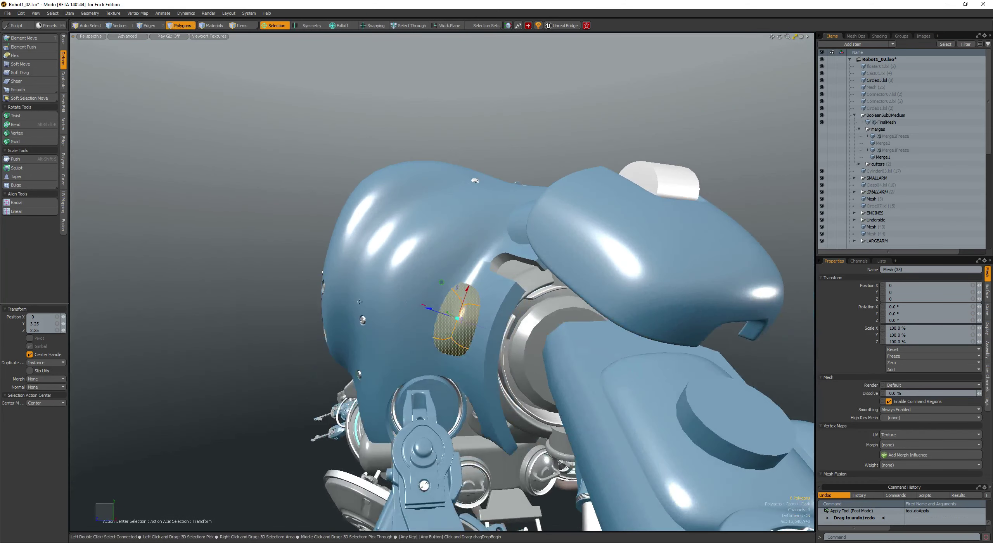
Step: Reselect the smaller dome and rotate it further to follow the body surface
key("Escape")
left_click_drag(437, 315, 415, 299, "alt")
double_click(436, 318)
scroll(438, 307, "up", 4)
key("e")
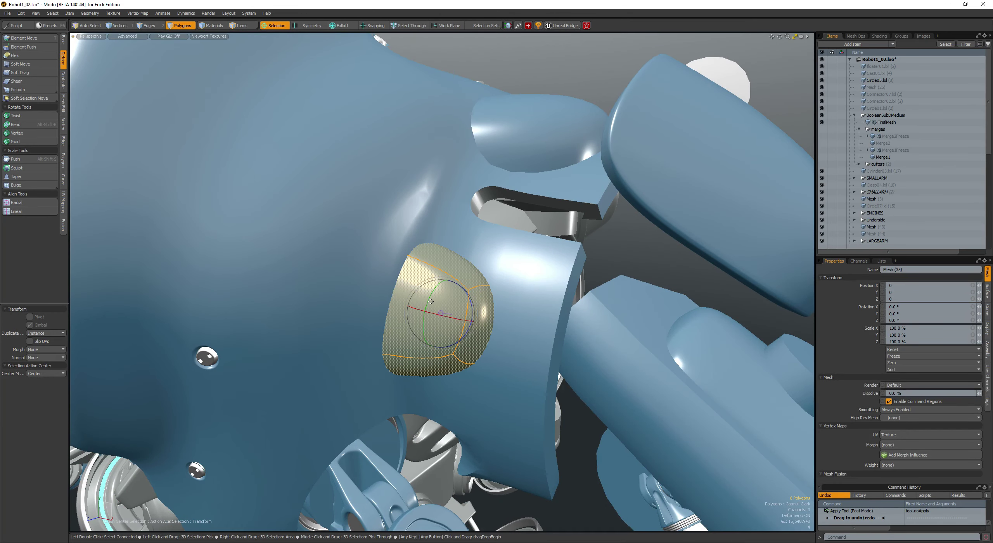
left_click(426, 304)
left_click_drag(437, 302, 401, 340, "ctrl+alt")
left_click(388, 334)
Step: Isolate the mesh, delete the domes on the opposite side of the body and show the full robot again
key("bracketleft")
key("shift+h")
left_click_drag(432, 310, 472, 295, "alt")
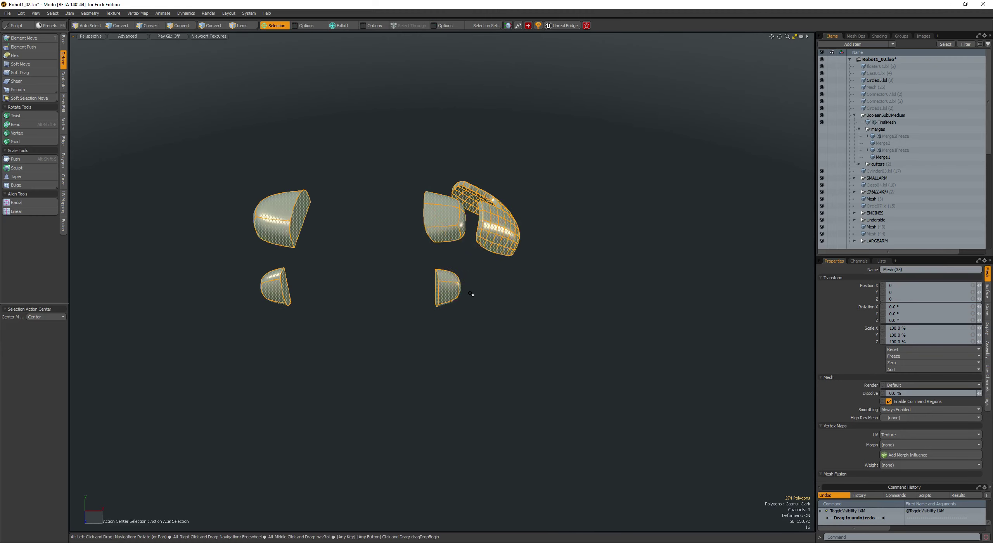
right_click_drag(427, 418, 423, 404)
key("Delete")
key("shift+h")
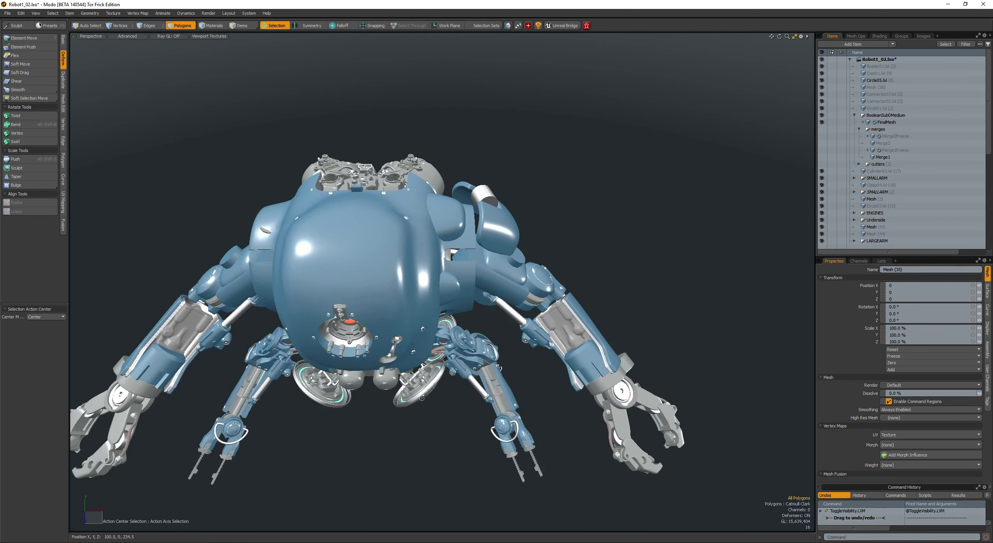
Step: Select the larger dome, lower its subdivision level by one and freeze it into polygons
left_click_drag(656, 271, 569, 269, "alt")
key("5")
left_click(555, 227)
left_click_drag(554, 227, 514, 249, "alt")
left_click(535, 243)
key("3")
double_click(513, 248)
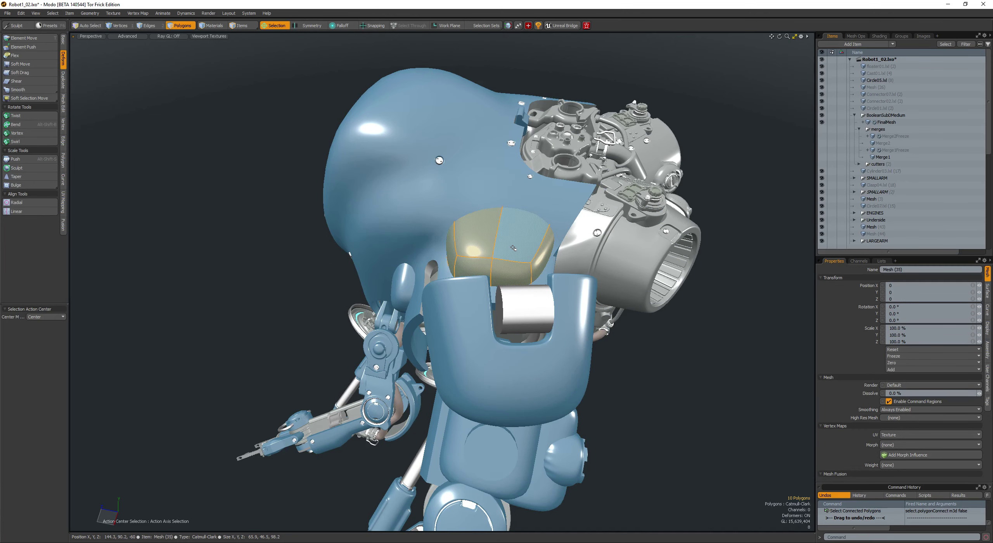
key("Page_Down")
left_click_drag(513, 248, 529, 256, "alt")
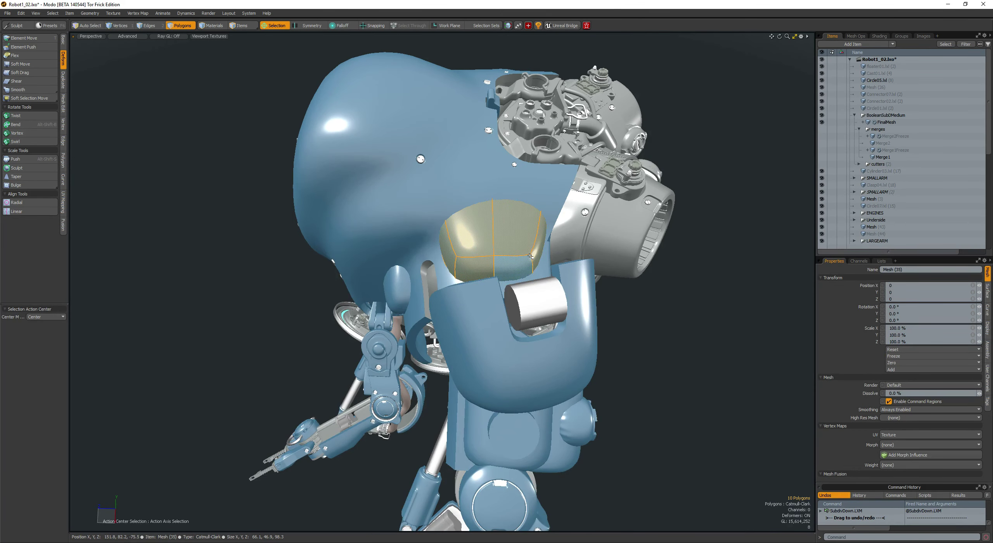
left_click_drag(390, 312, 463, 252, "alt")
key("Page_Up")
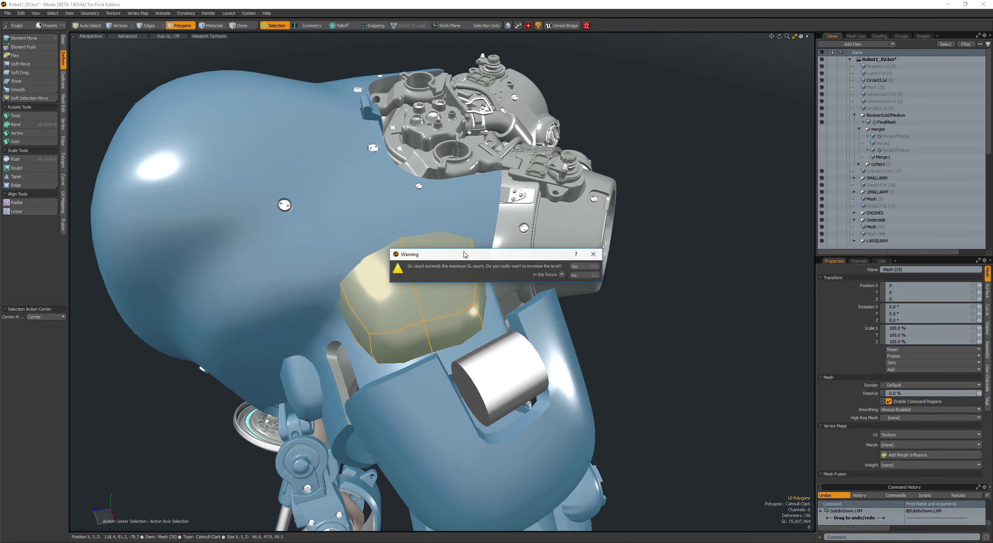
left_click(582, 266)
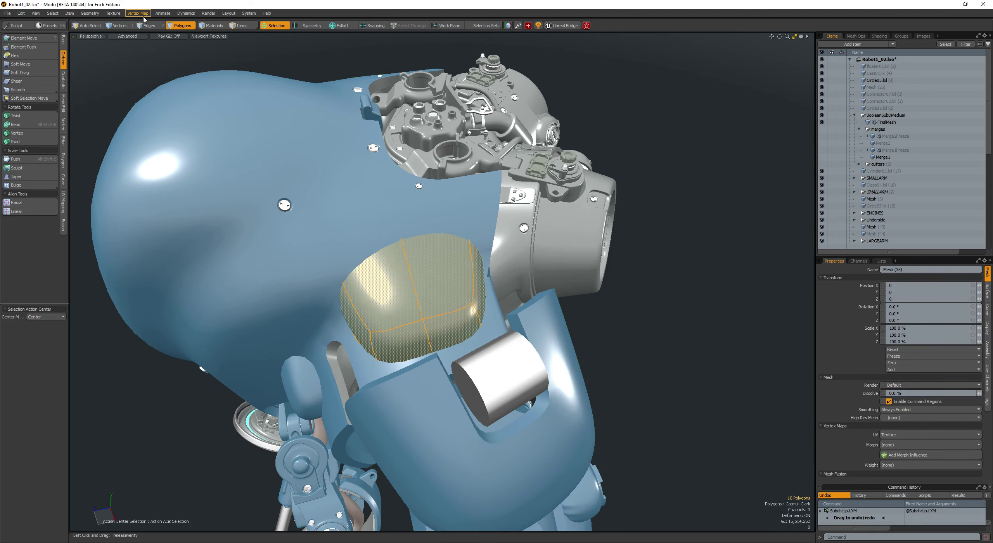
left_click(91, 13)
left_click(100, 128)
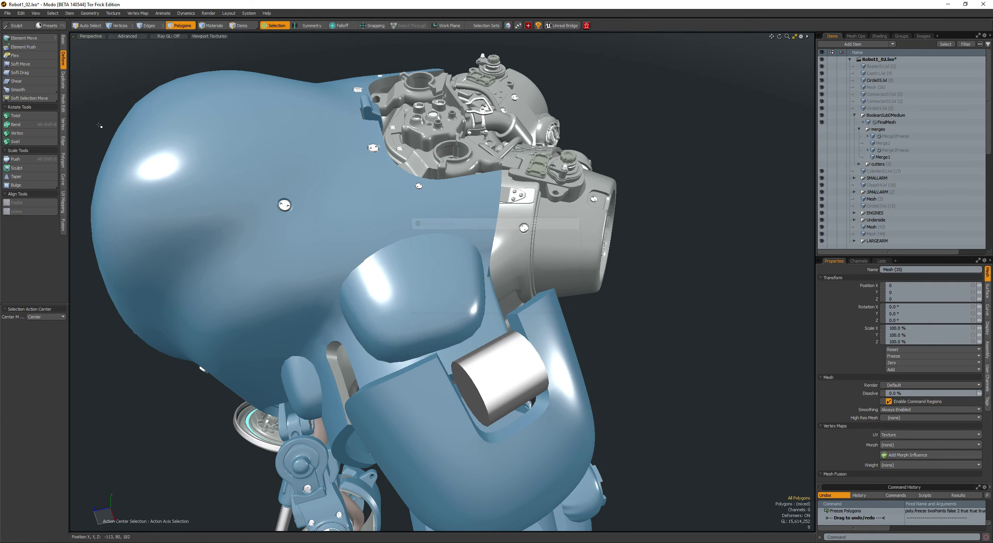
Step: With the wireframe shown, select a strip of polygons on the dome's engine-facing side and bevel it inward as a recess
double_click(446, 264)
scroll(459, 299, "up", 3)
left_click_drag(459, 300, 444, 275, "alt")
left_click(444, 321)
key("shift+w")
left_click_drag(432, 308, 370, 302, "alt")
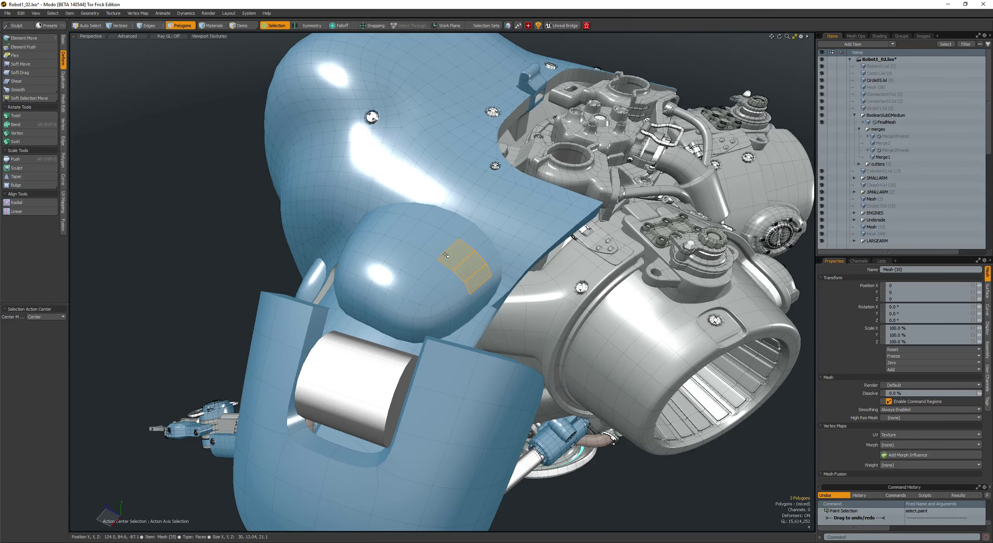
left_click(442, 252, "shift")
left_click_drag(445, 255, 453, 279, "alt")
key("b")
key("q")
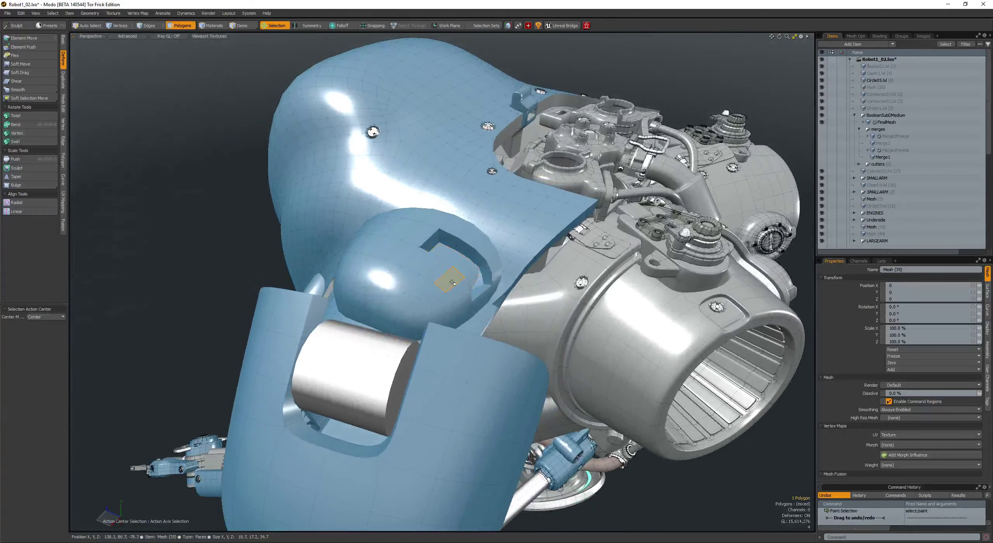
Step: Convert the recessed dome to Catmull-Clark subdivision and apply an edge weight of 20 around the recess
double_click(453, 280)
key("shift+Tab")
scroll(460, 249, "up", 5)
key("l")
mouse_move(460, 244)
left_mouse_down()
mouse_move(486, 270)
mouse_move(428, 284)
mouse_move(425, 307)
left_mouse_up()
key("ctrl+x")
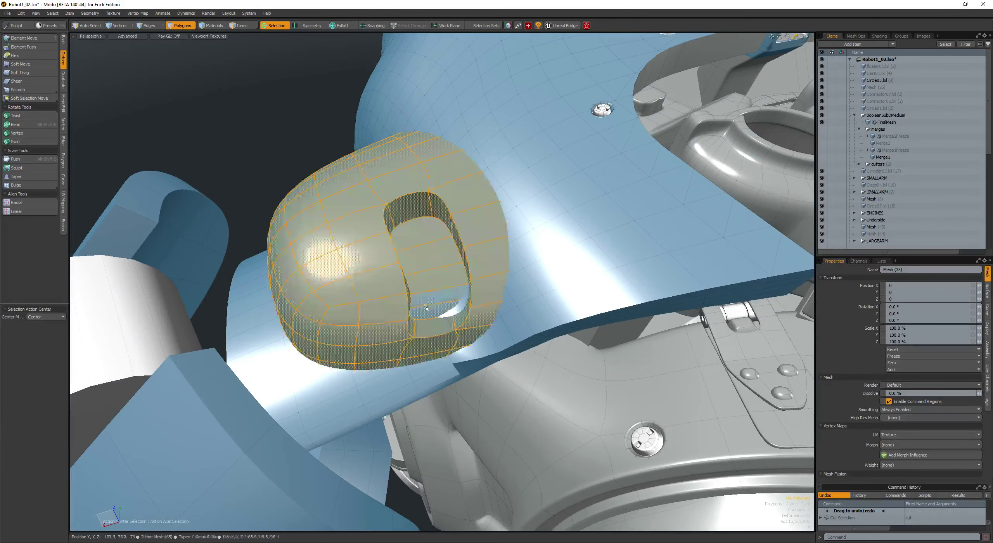
left_click(425, 308)
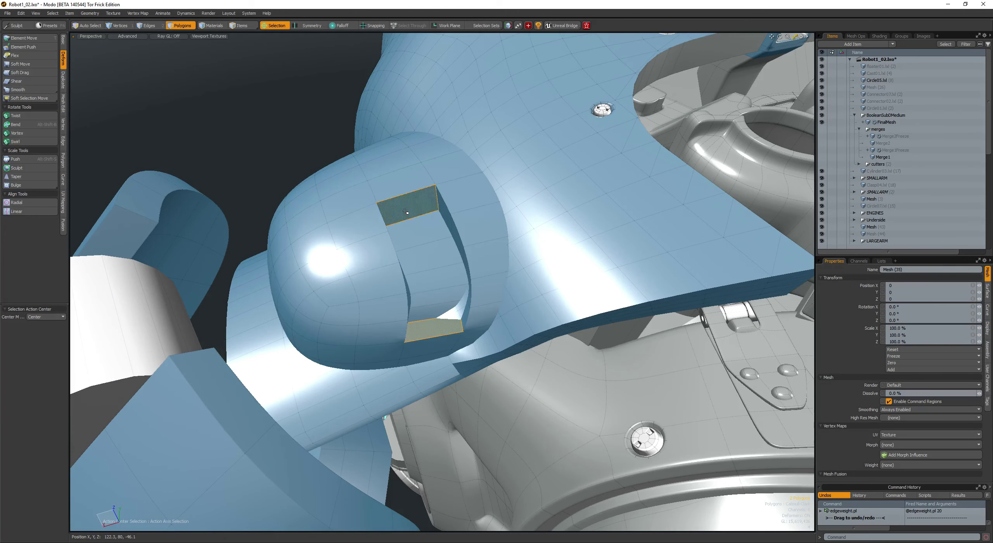
Step: Convert the recessed dome back to plain face polygons
left_click(405, 211)
scroll(404, 212, "down", 5)
mouse_move(404, 212)
left_mouse_down("alt")
mouse_move(365, 227)
mouse_move(357, 243)
mouse_move(415, 243)
mouse_move(415, 207)
left_mouse_up("alt")
scroll(414, 244, "up", 4)
double_click(415, 244)
key("shift+Tab")
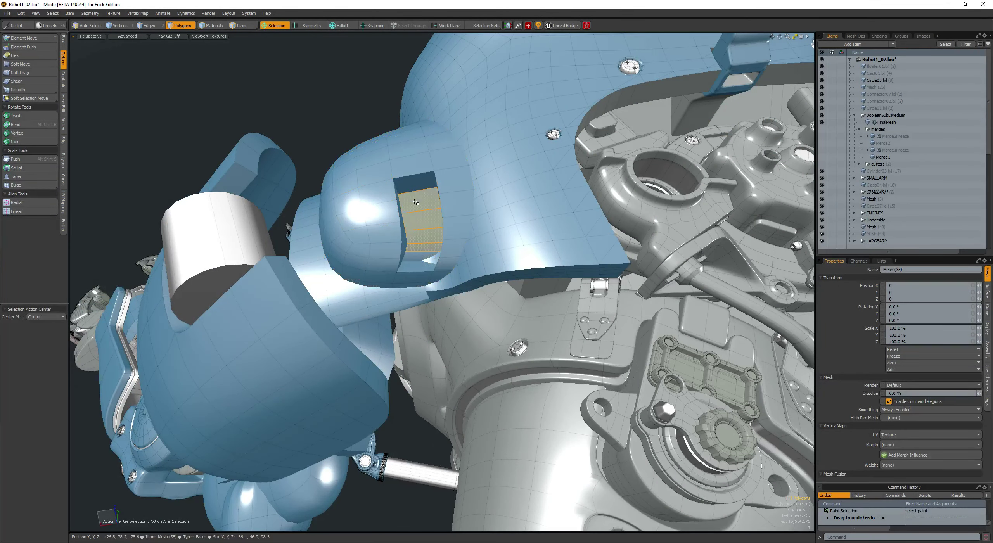
Step: Reshape the recess by moving its end-wall polygon and the adjoining polygons
scroll(419, 252, "up", 3)
key("w")
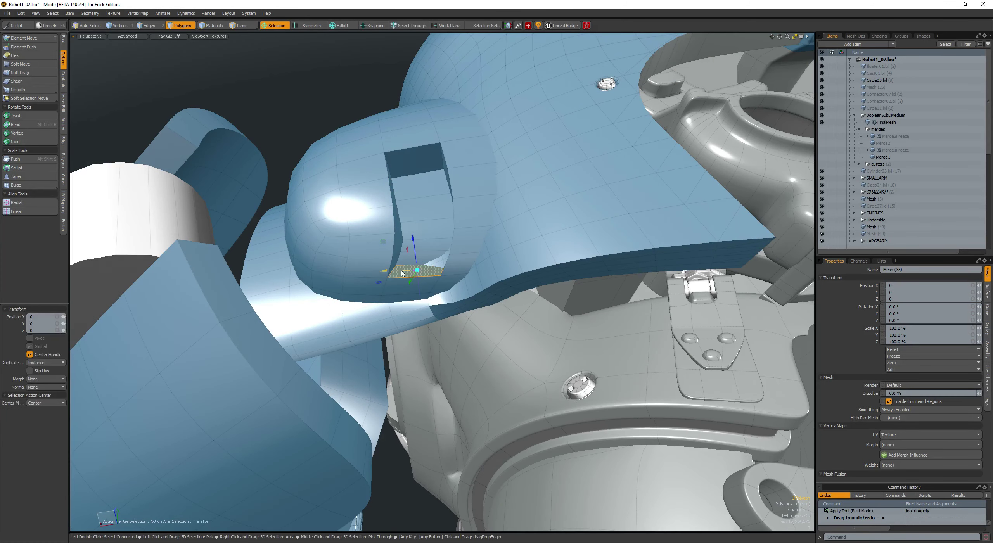
key("q")
left_click(397, 265, "shift")
left_click_drag(400, 265, 460, 258, "alt")
left_click(446, 258, "shift")
key("w")
key("q")
left_click(450, 238, "shift")
key("w")
key("space")
key("w")
key("space")
Step: Adjust the recess's lower end wall and convert the dome back to Catmull-Clark subdivision
left_click(423, 273)
key("w")
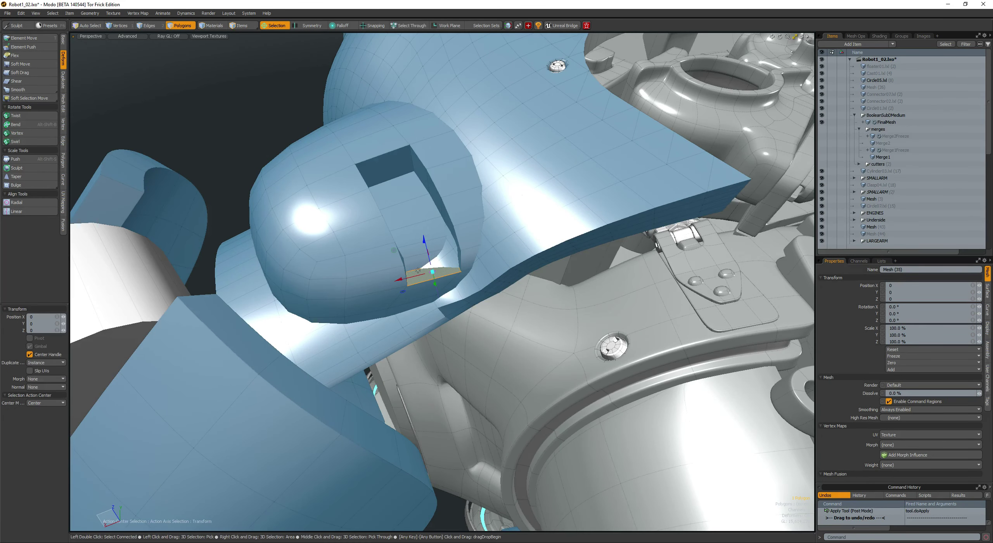
key("space")
double_click(408, 213)
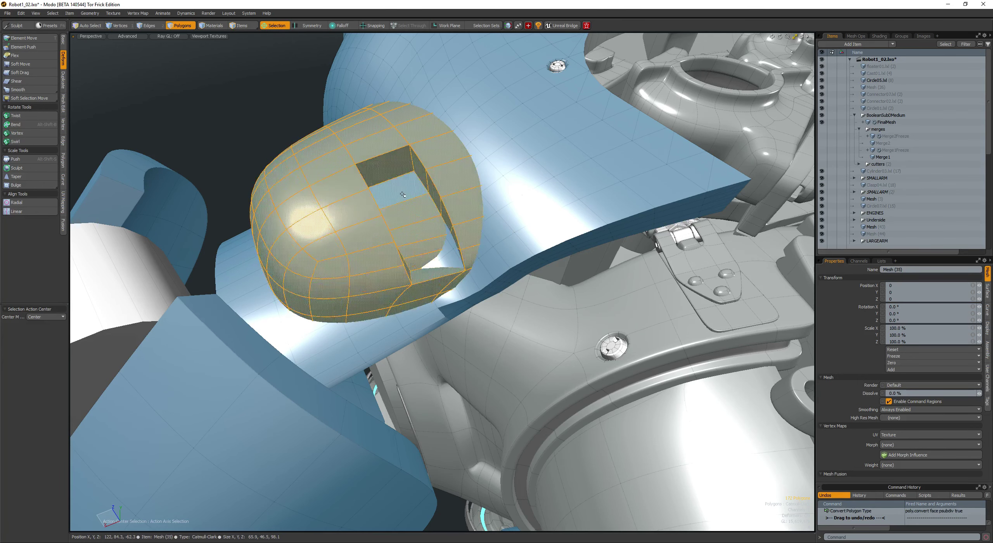
Step: Scale the floor polygons inside the dome's recess along the X axis
left_click(401, 193)
left_click_drag(402, 194, 418, 250, "alt")
key("r")
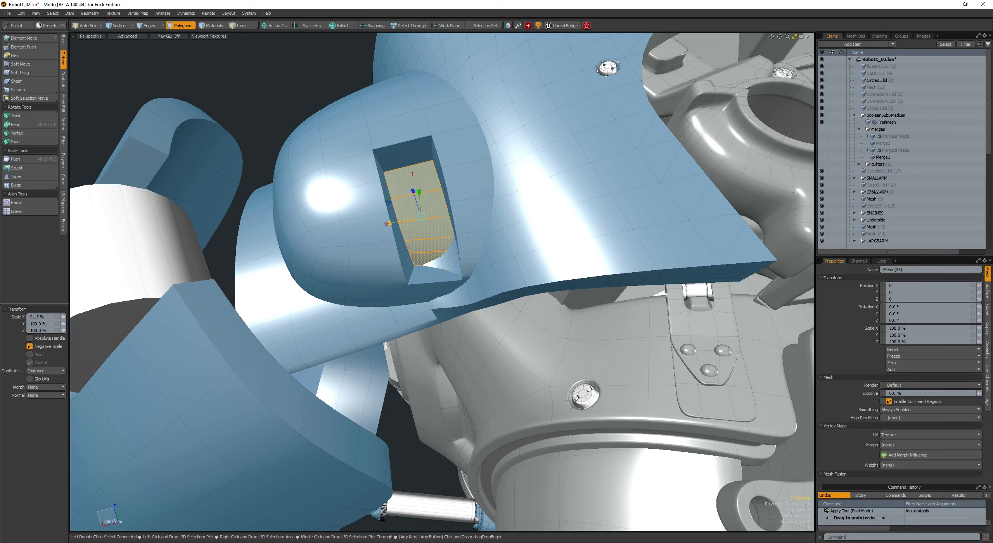
left_click_drag(390, 224, 411, 188)
key("space")
Step: Select the dome's connected polygons starting from a side-wall polygon of the recess
left_click(431, 189)
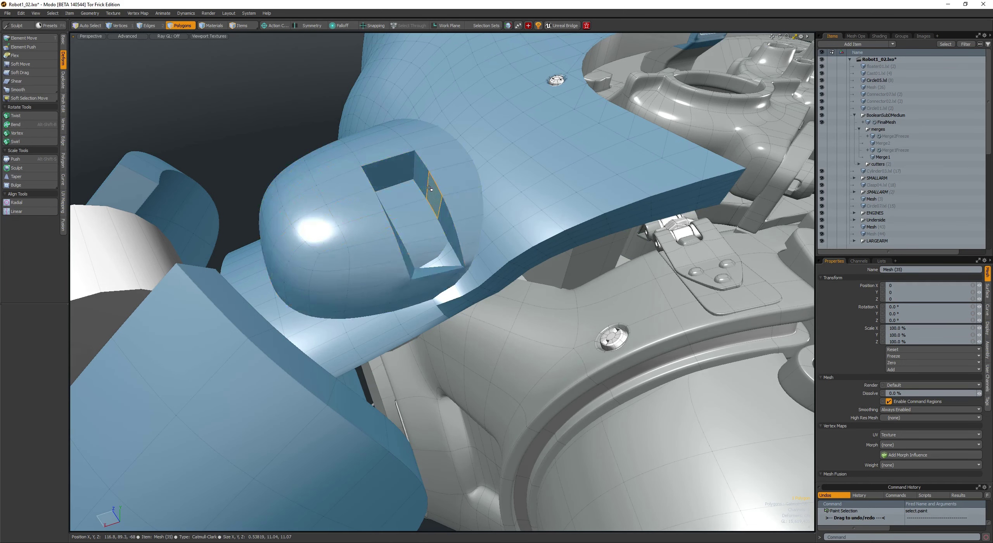
key("l")
key("bracketright")
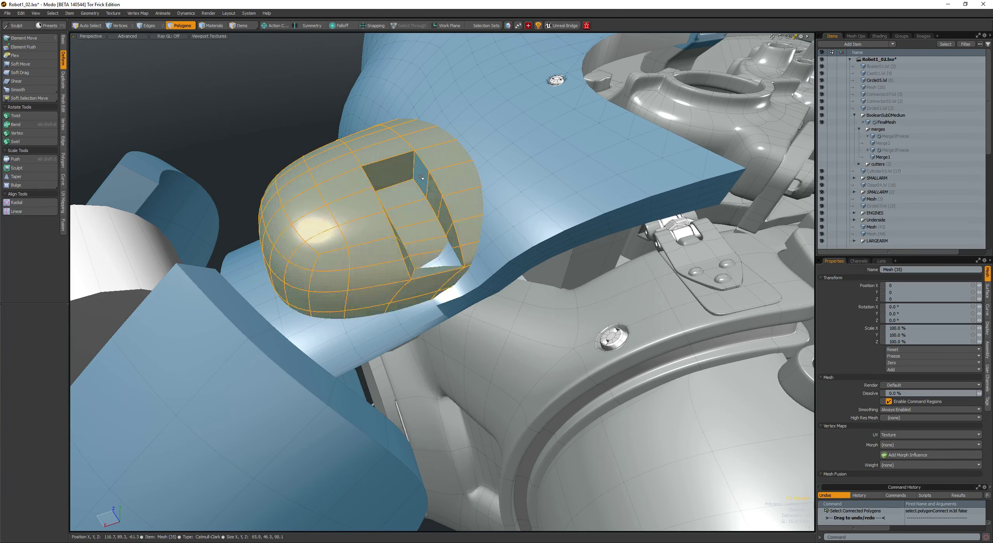
key("ctrl+x")
key("Return")
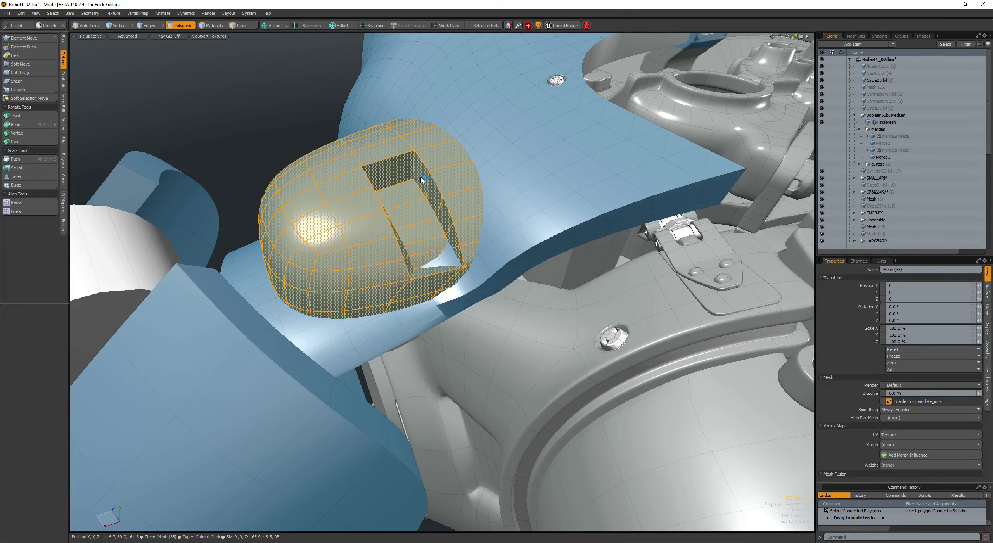
key("Page_Up")
Step: Place a round cylinder over the dome's recess and select all of its polygons
left_click_drag(421, 177, 449, 197, "alt")
left_click_drag(399, 200, 423, 229, "alt")
scroll(446, 174, "up", 4)
left_click_drag(423, 229, 429, 254, "alt")
key("c")
left_click_drag(428, 254, 430, 265, "alt")
key("space")
double_click(430, 239)
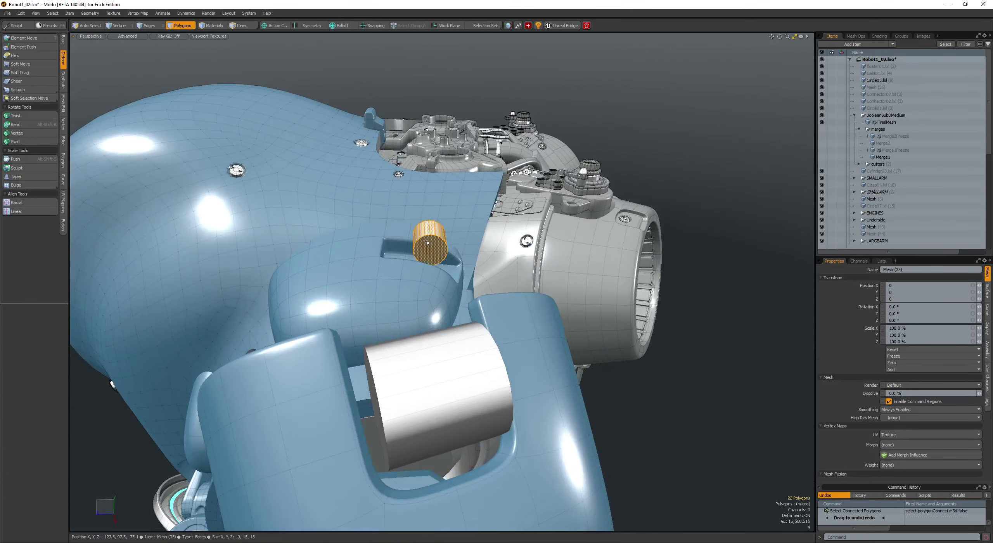
Step: Scale the cylinder to suit the recess in the dome
key("r")
left_click_drag(431, 233, 425, 266, "alt")
key("shift+a")
scroll(413, 255, "down", 6)
key("space")
key("r")
left_click_drag(425, 266, 448, 246, "alt")
Step: Move the cylinder down into the dome's recess, adjust its fit and save the scene
key("w")
left_click_drag(447, 246, 442, 256)
left_click_drag(443, 256, 352, 286, "alt")
left_click_drag(352, 289, 349, 326)
key("space")
key("r")
key("w")
key("space")
left_click(421, 274)
scroll(349, 326, "down", 4)
left_click_drag(359, 407, 465, 350, "alt")
key("ctrl+s")
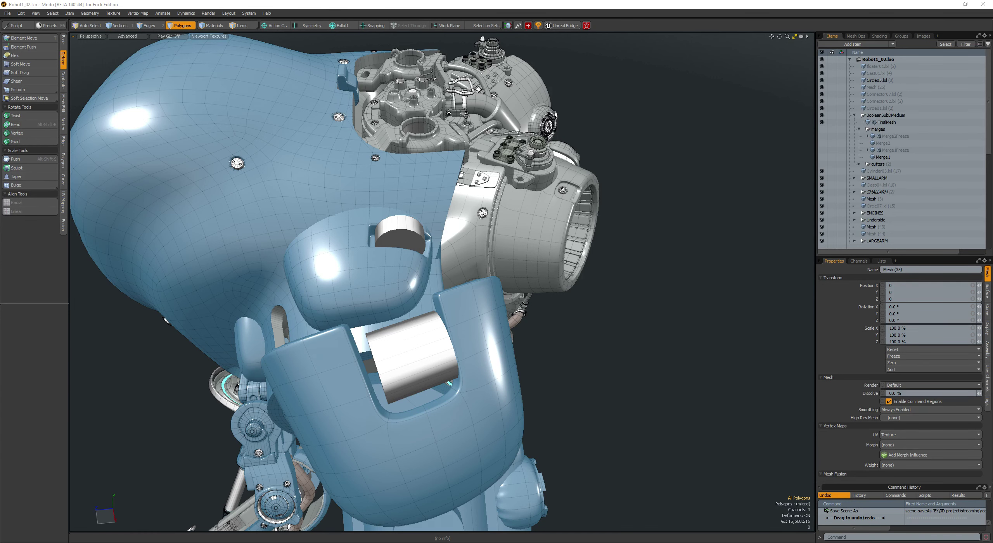
Step: Select the large cylinder's end polygon in the shoulder pad's notch and check it from several sides
mouse_move(557, 320)
left_mouse_down("alt")
mouse_move(408, 320)
mouse_move(489, 307)
mouse_move(503, 327)
left_mouse_up("alt")
left_click(390, 319)
left_click(461, 323)
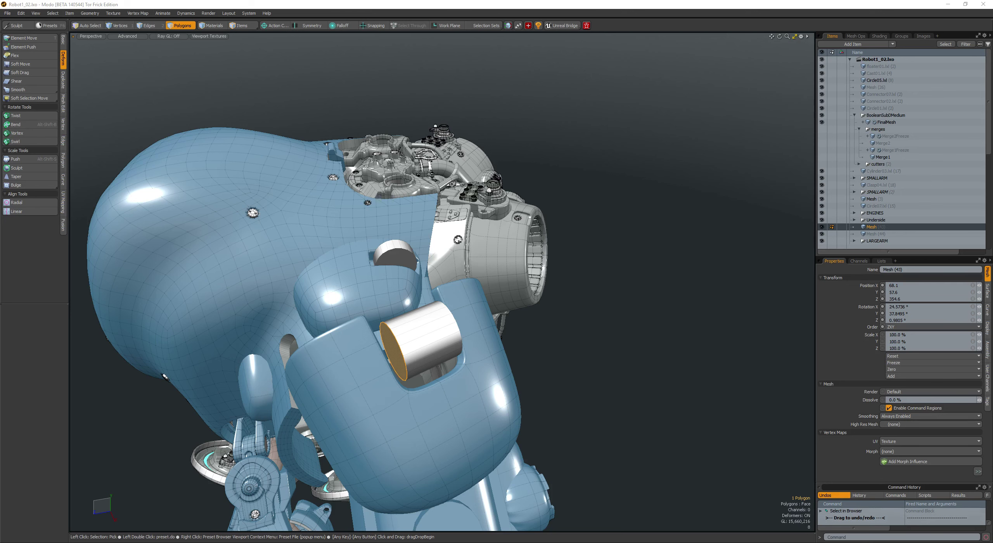
left_click_drag(643, 326, 615, 326, "alt")
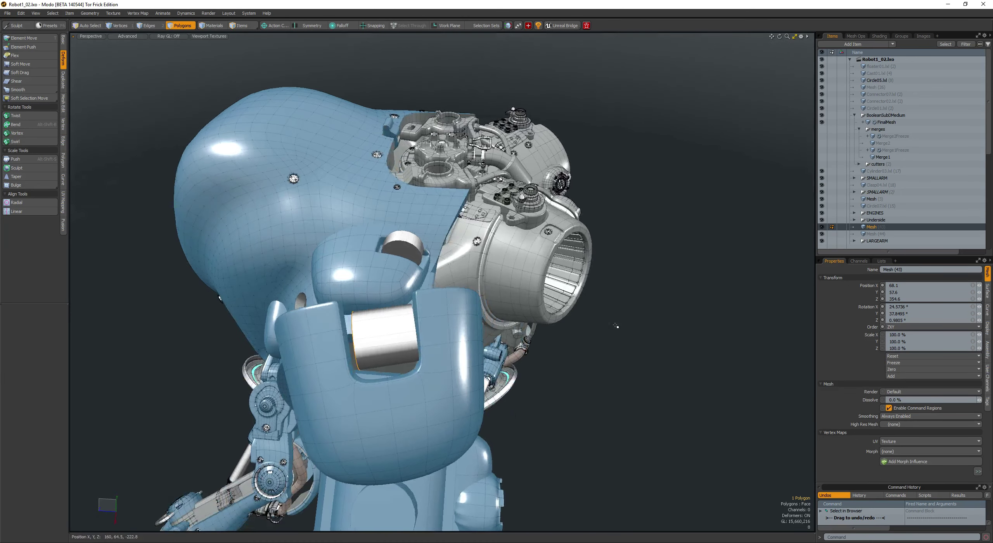
left_click_drag(446, 332, 377, 322, "alt")
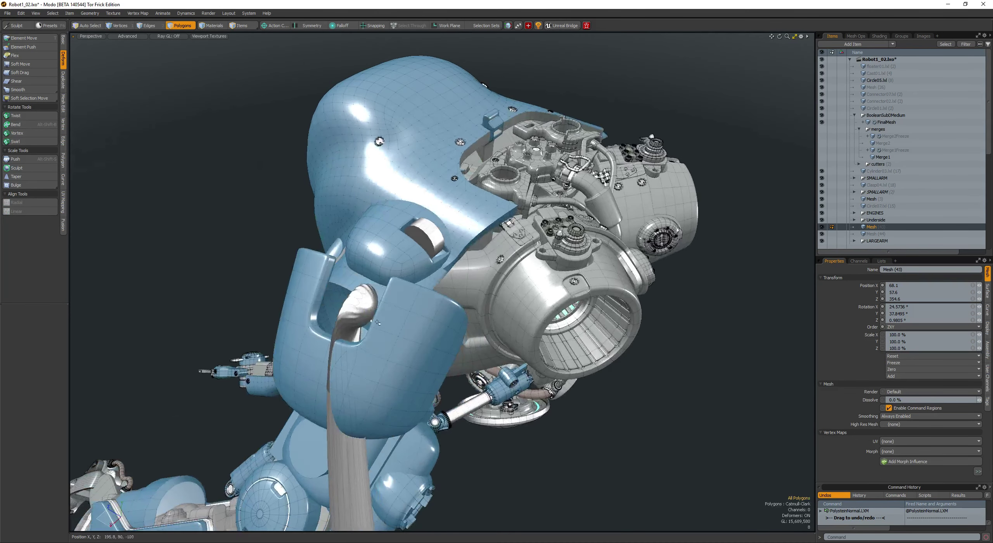
scroll(403, 302, "down", 5)
left_click(397, 289)
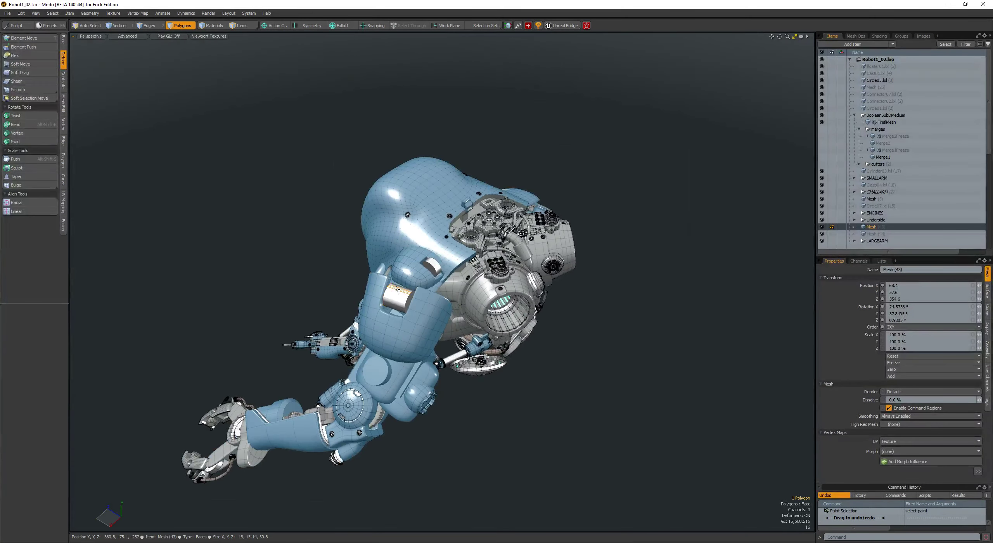
left_click_drag(635, 313, 667, 323, "alt")
key("Delete")
key("ctrl+z")
key("bracketleft")
key("bracketleft")
left_click_drag(572, 337, 629, 328, "alt")
scroll(629, 328, "down", 4)
left_click(648, 329)
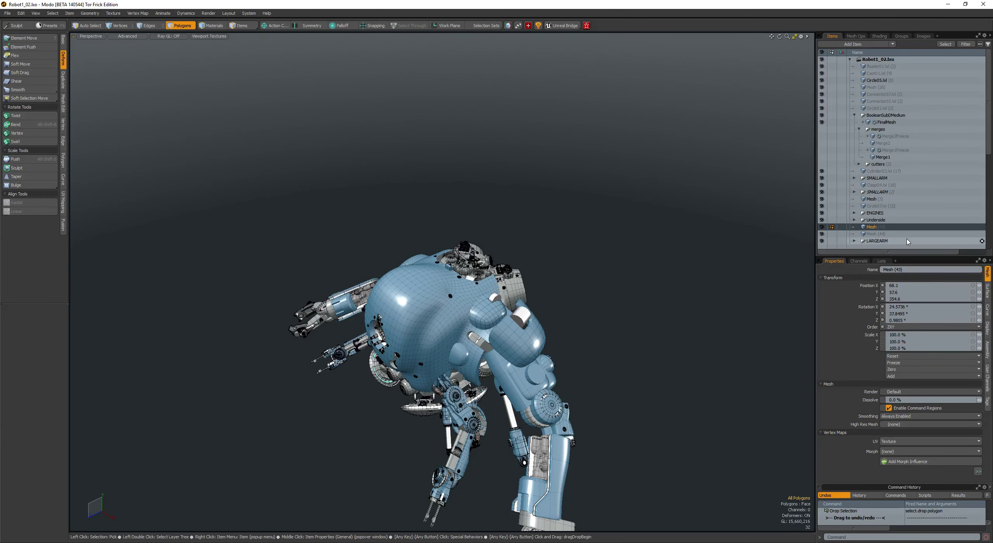
Step: Cut the large cylinder in the shoulder pad's notch and paste it into a new mesh item
left_click_drag(600, 271, 561, 282, "alt+shift")
key("ctrl+z")
key("ctrl+x")
key("n")
key("ctrl+v")
scroll(561, 282, "up", 4)
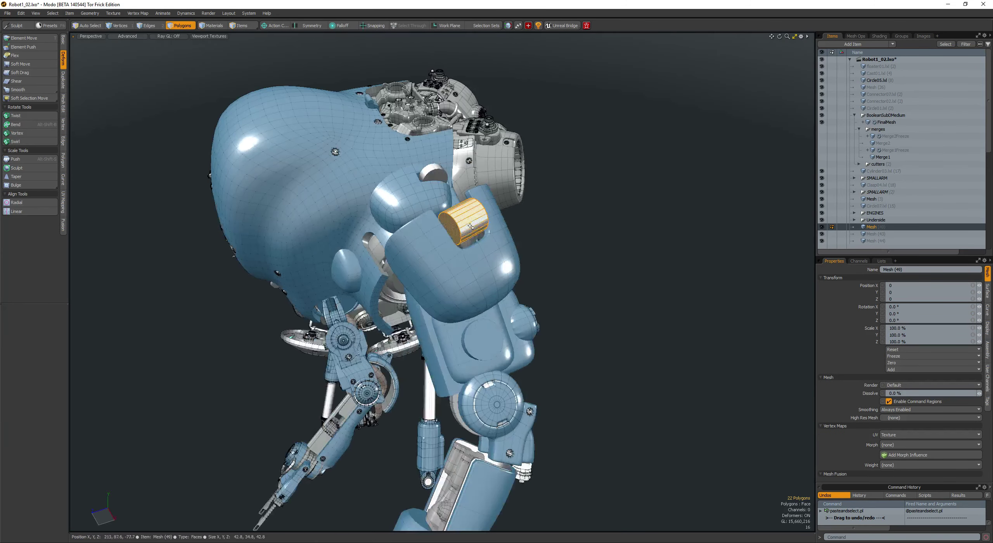
Step: Try Catmull-Clark subdivision on the large cylinder in the new mesh
left_click(456, 234)
left_click_drag(456, 233, 453, 265, "alt+shift")
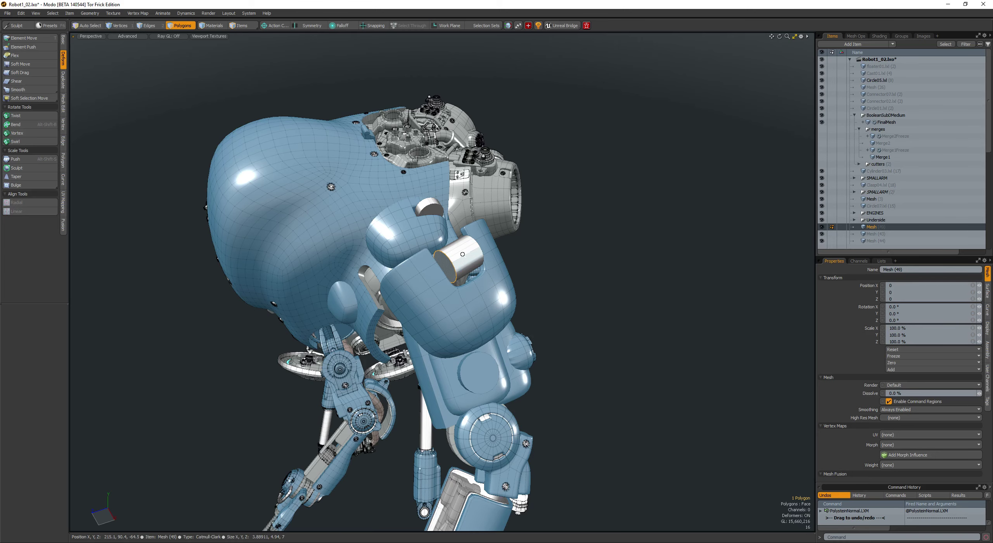
left_click(514, 263)
key("shift+Tab")
scroll(513, 263, "up", 4)
left_click_drag(514, 263, 418, 265, "alt")
key("shift+Tab")
Step: Add a loop around the large cylinder's middle and bevel it into a band with an inset of about 12.3
key("alt+c")
key("space")
key("space")
left_click(419, 266)
key("shift+w")
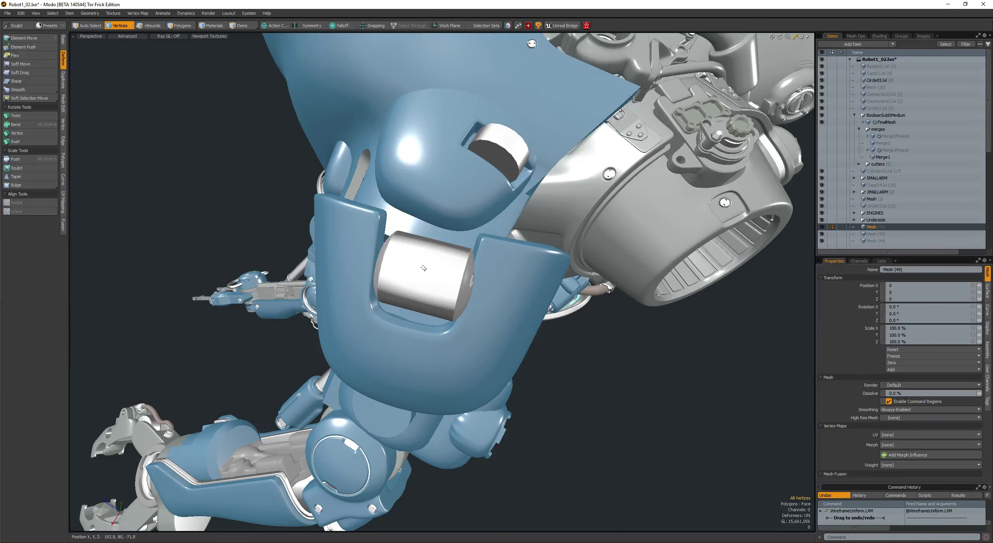
key("b")
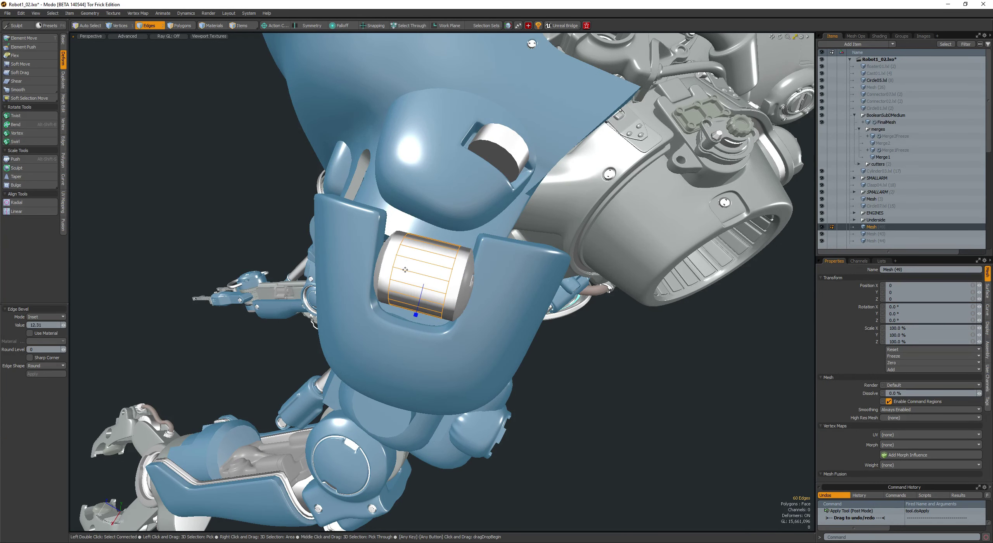
key("space")
key("space")
Step: Slice additional edge loops into the large cylinder and select its middle band
mouse_move(405, 272)
left_mouse_down("alt")
mouse_move(428, 284)
mouse_move(430, 271)
left_mouse_up("alt")
mouse_move(430, 271)
left_mouse_down("alt")
mouse_move(484, 268)
mouse_move(470, 274)
left_mouse_up("alt")
key("alt+c")
key("space")
scroll(444, 275, "up", 3)
key("l")
Step: Extend the cylinder's middle band outward into a flat bracket and smooth the mesh with Catmull-Clark subdivision
left_click_drag(470, 274, 489, 253, "alt")
mouse_move(384, 407)
left_mouse_down("alt")
mouse_move(427, 329)
mouse_move(481, 295)
mouse_move(437, 250)
mouse_move(399, 251)
mouse_move(350, 173)
left_mouse_up("alt")
middle_click_drag(350, 173, 342, 132)
left_click_drag(356, 180, 326, 186, "ctrl+alt")
mouse_move(325, 187)
left_mouse_down("alt")
mouse_move(334, 232)
mouse_move(346, 210)
mouse_move(353, 223)
left_mouse_up("alt")
mouse_move(353, 223)
left_mouse_down("alt")
mouse_move(357, 262)
mouse_move(325, 335)
mouse_move(315, 289)
left_mouse_up("alt")
left_click_drag(272, 311, 343, 296, "shift")
left_click_drag(738, 202, 492, 216, "alt")
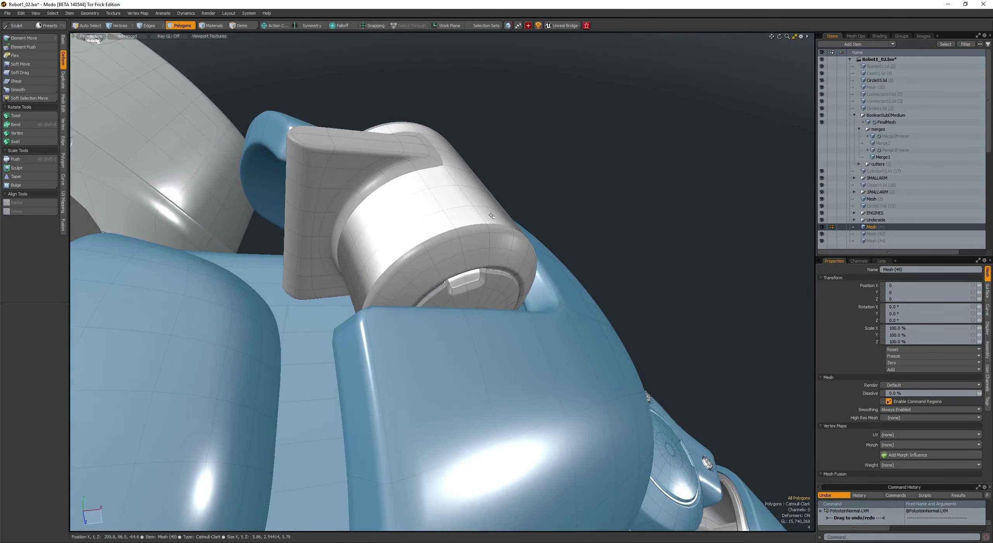
Step: Select a polygon on the bracketed cylinder, switch to the command prompt window and return to Modo
double_click(359, 167)
left_click_drag(435, 183, 444, 218, "alt")
left_click(373, 215)
scroll(447, 235, "down", 2)
key("alt+Tab")
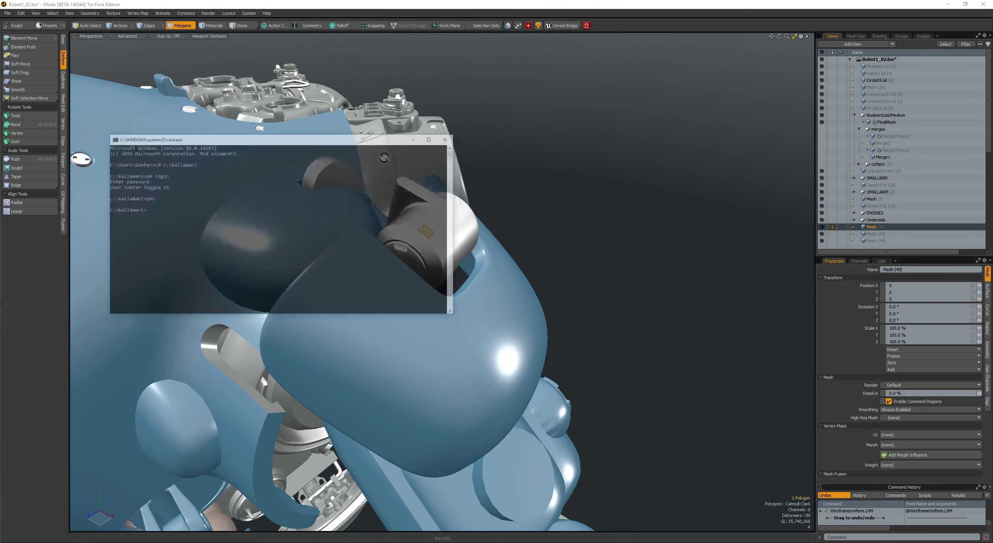
key("alt+Tab")
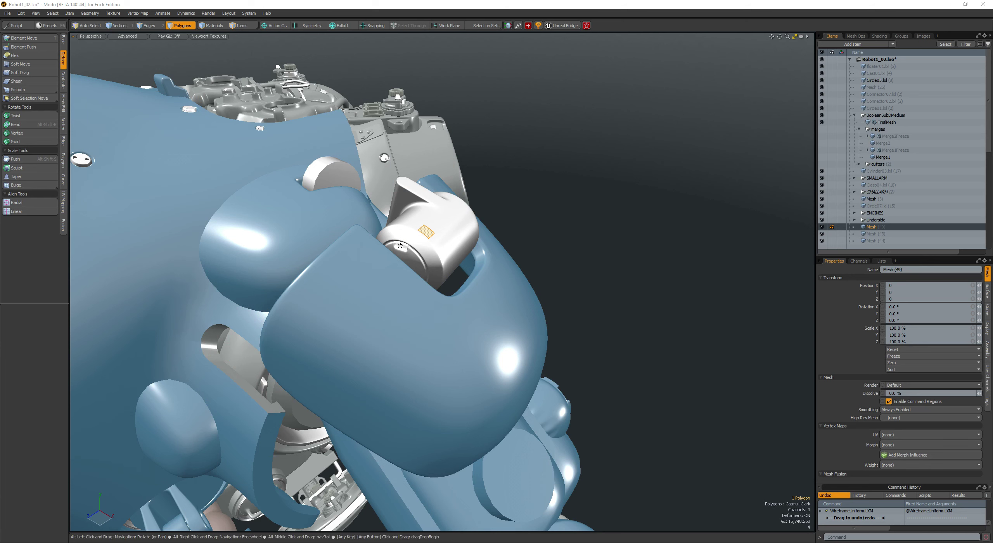
Step: Add a rectangular box between the cylinder's bracket and the dome's recess and scale it uniformly to 86%
left_click_drag(427, 244, 507, 286, "alt")
key("bracketright")
scroll(439, 246, "up", 4)
key("e")
key("alt+s")
scroll(443, 217, "down", 3)
key("q")
left_click(270, 249)
scroll(311, 252, "down", 3)
scroll(362, 265, "down", 5)
key("shift+q")
key("r")
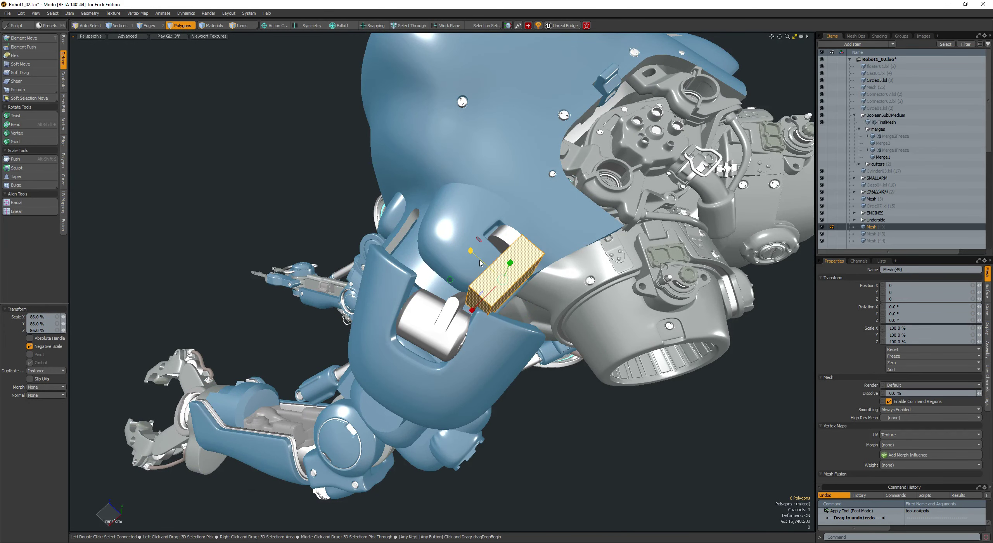
Step: Move the box closer to the gap between the cylinder's bracket and the recessed dome
left_click_drag(507, 286, 531, 264, "alt")
key("w")
scroll(542, 238, "up", 3)
key("q")
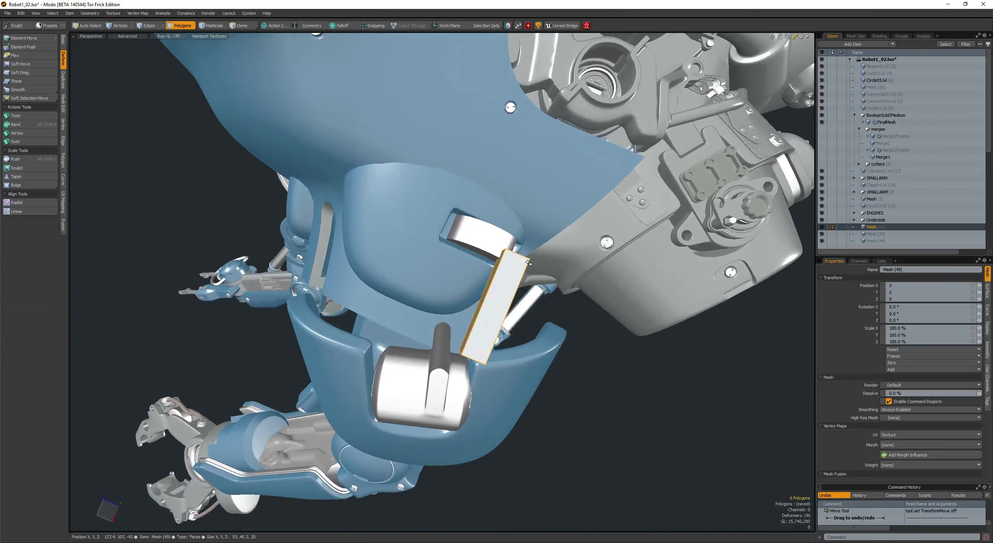
Step: Reposition the box and its end so it lines up between the bracket and the dome's recessed cylinder
scroll(490, 220, "down", 3)
left_click_drag(487, 233, 451, 117, "alt")
scroll(519, 206, "down", 3)
scroll(437, 177, "up", 6)
scroll(445, 127, "up", 2)
key("w")
left_click_drag(463, 185, 425, 341)
left_click_drag(425, 343, 454, 296)
key("q")
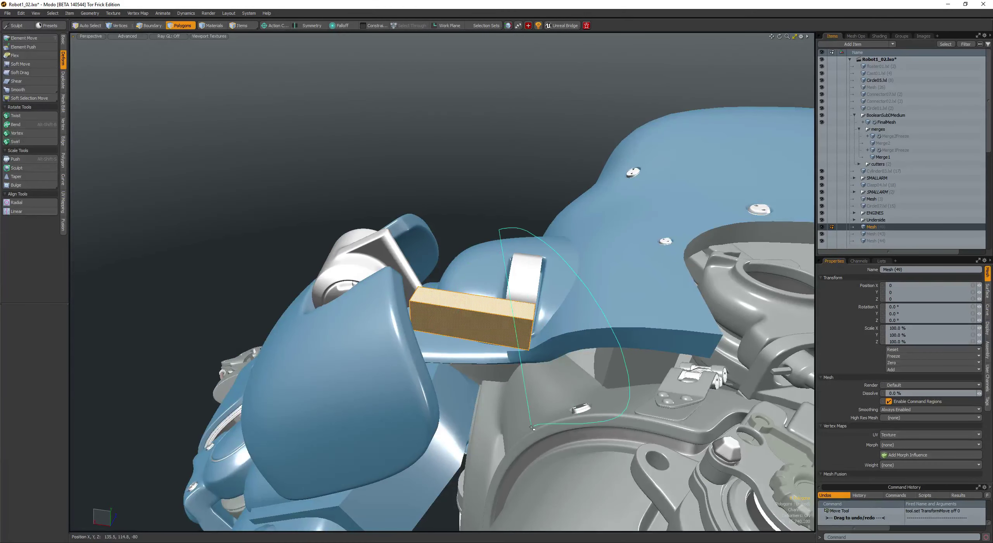
key("w")
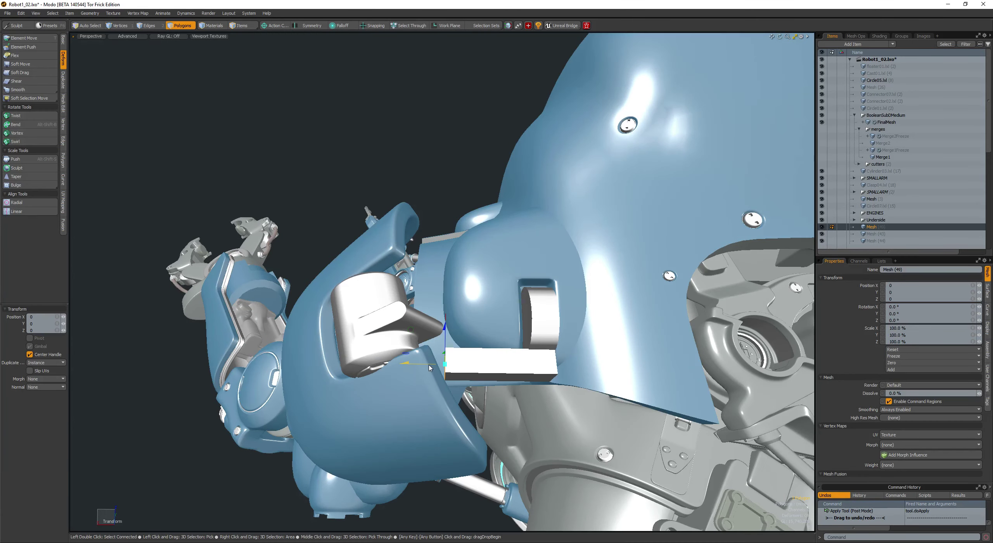